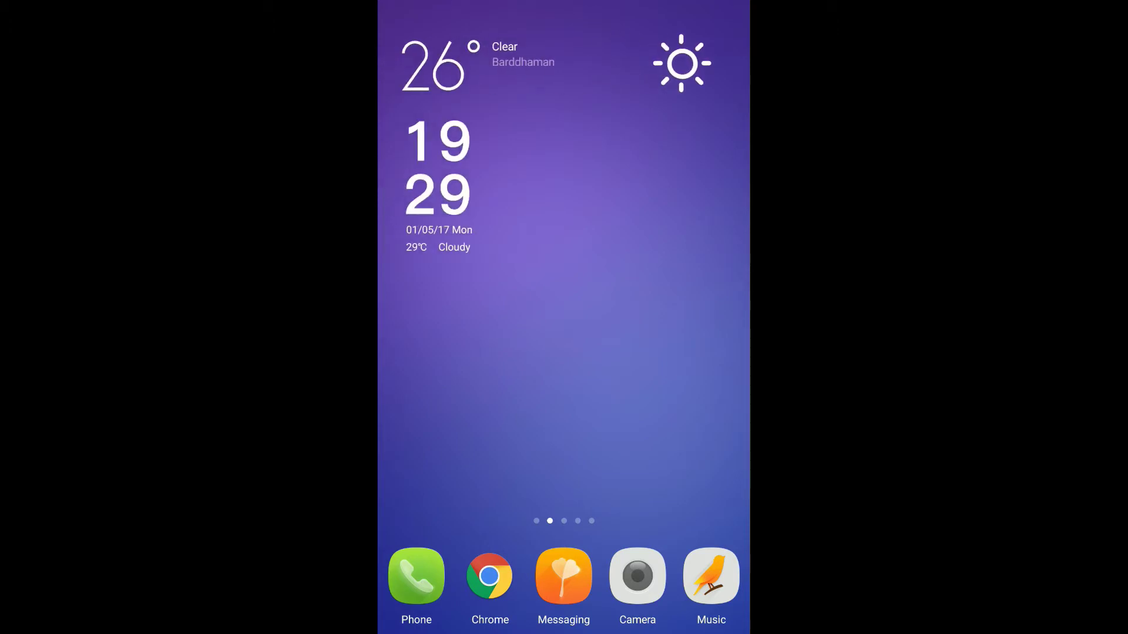
pyautogui.moveTo(669, 291)
pyautogui.mouseDown()
pyautogui.moveTo(440, 290)
pyautogui.moveTo(670, 291)
pyautogui.mouseUp()
pyautogui.click(695, 40)
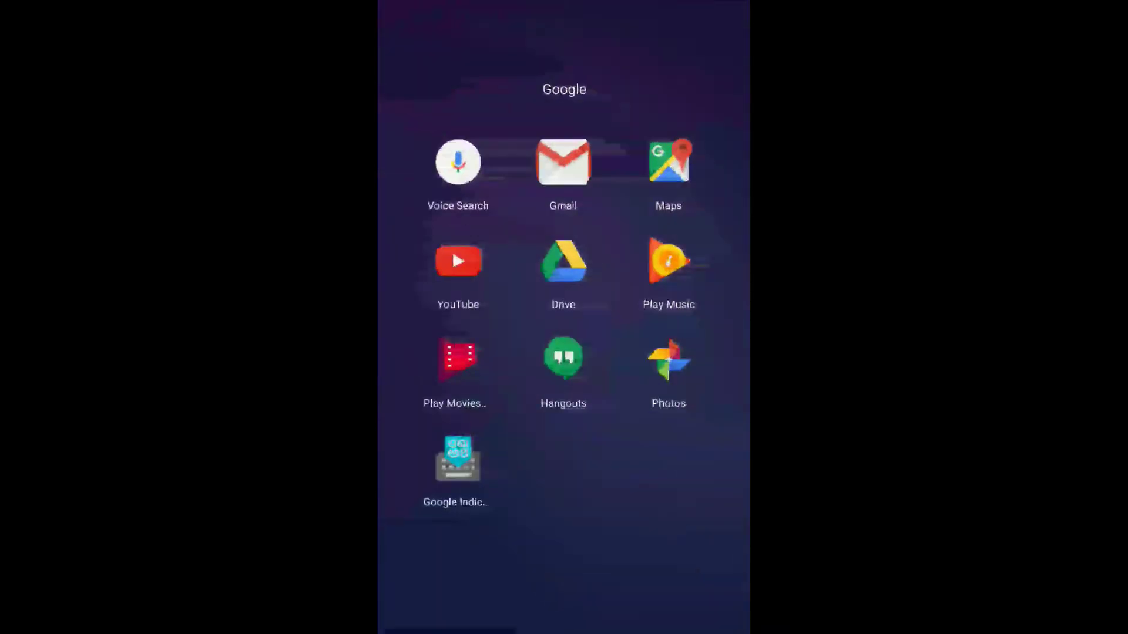
pyautogui.click(456, 262)
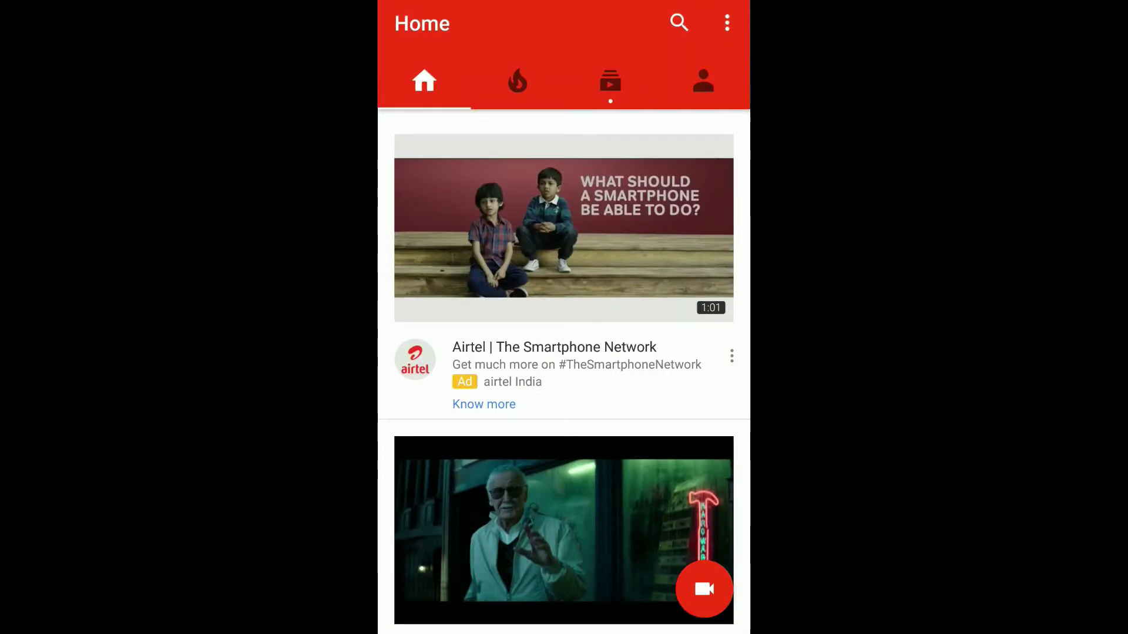
pyautogui.click(678, 22)
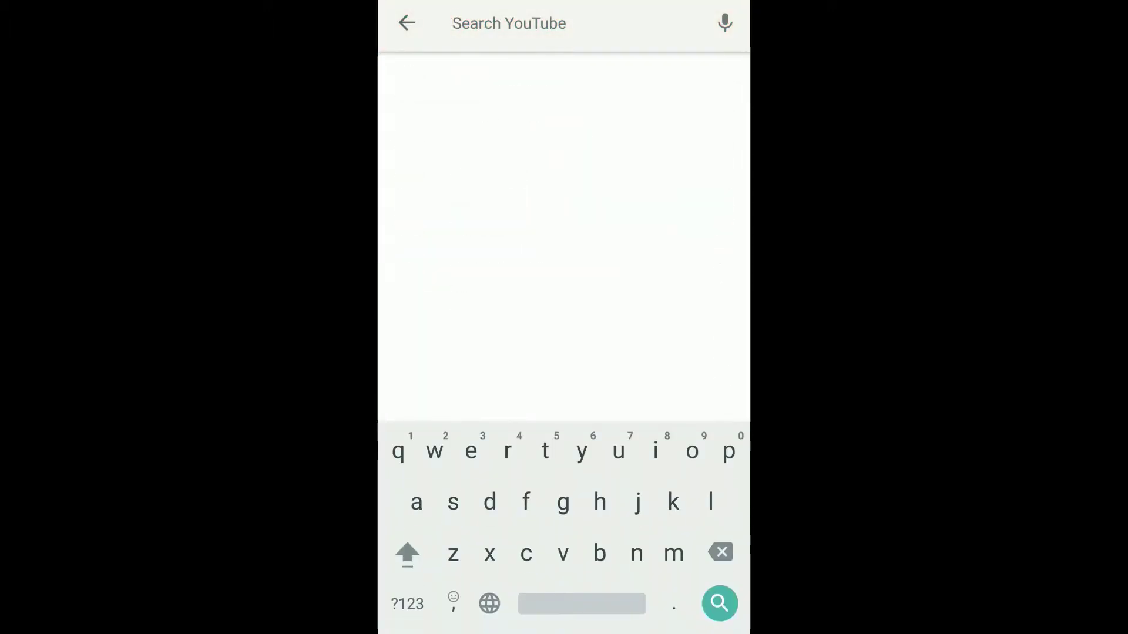
pyautogui.write('sa')
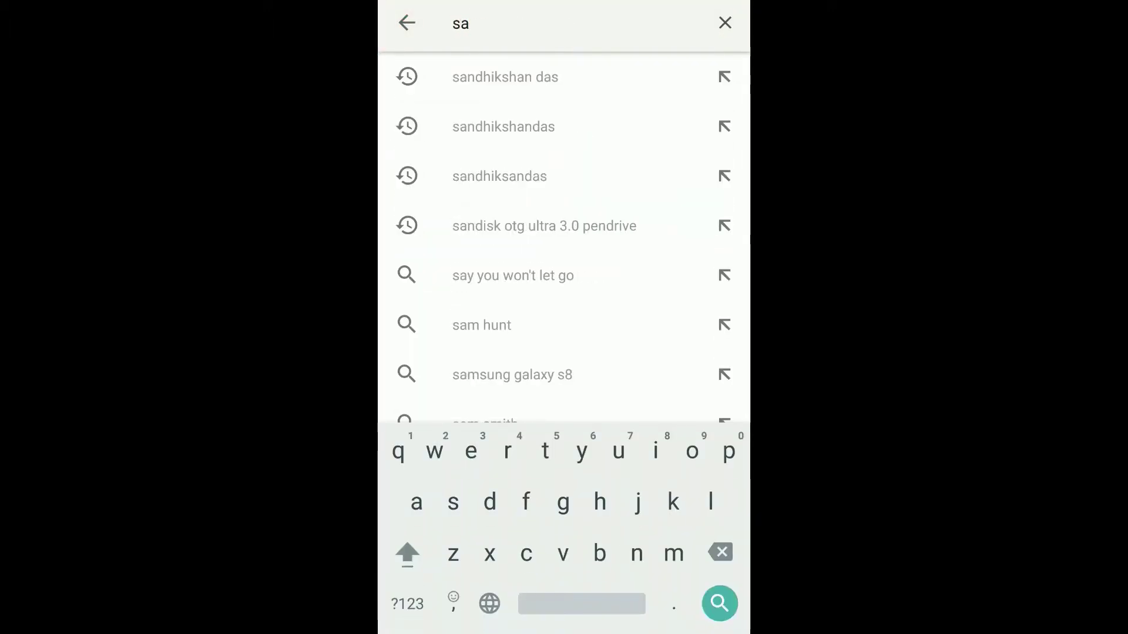
pyautogui.click(505, 76)
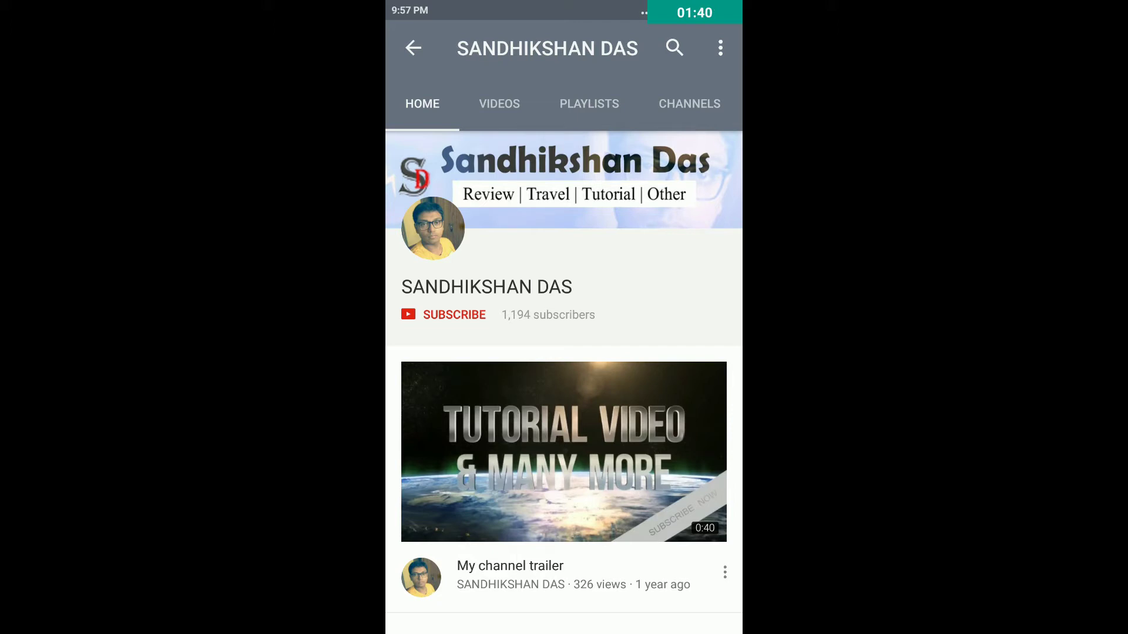
pyautogui.click(445, 315)
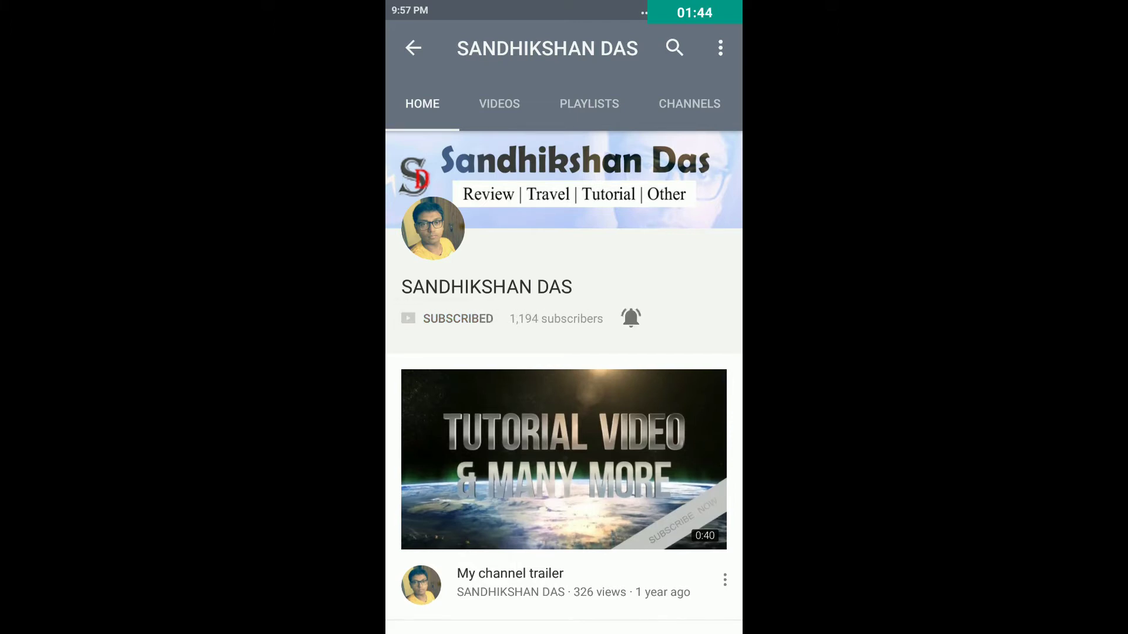
pyautogui.click(631, 317)
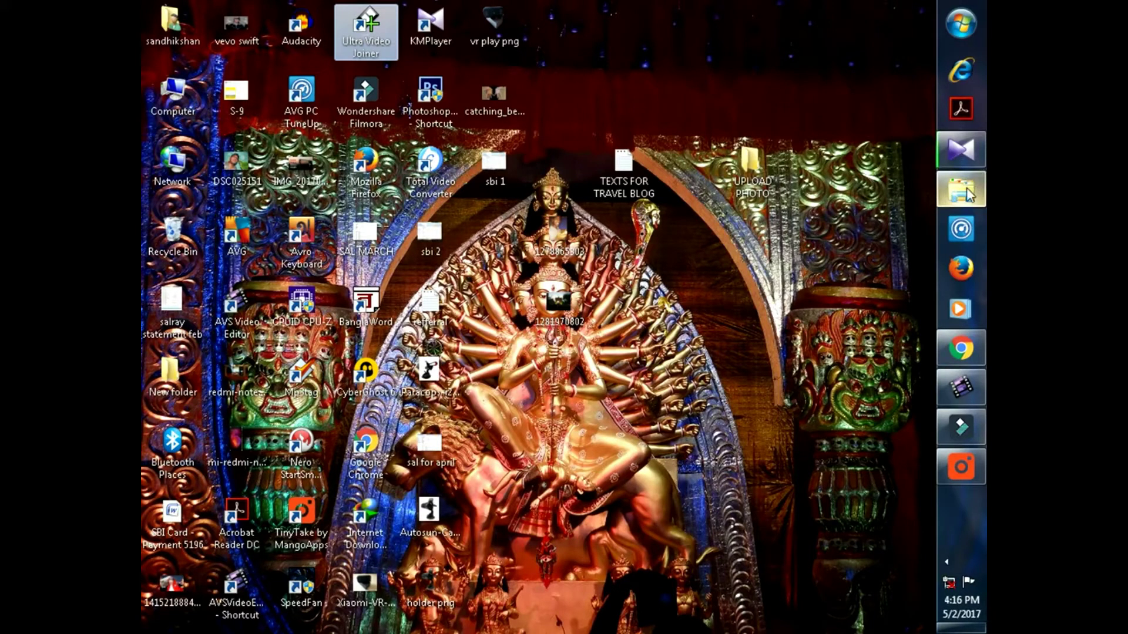
# - Play the N4 folder's MP4 in KMPlayer, skip ahead 30 seconds, then close the player
pyautogui.click(966, 188)
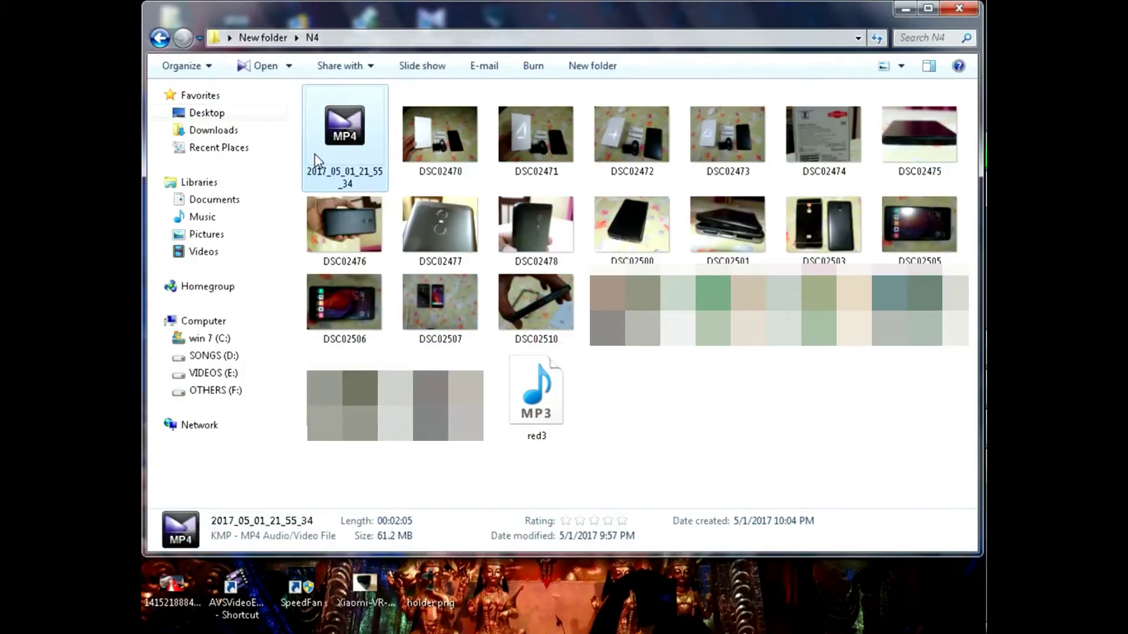
pyautogui.moveTo(345, 141)
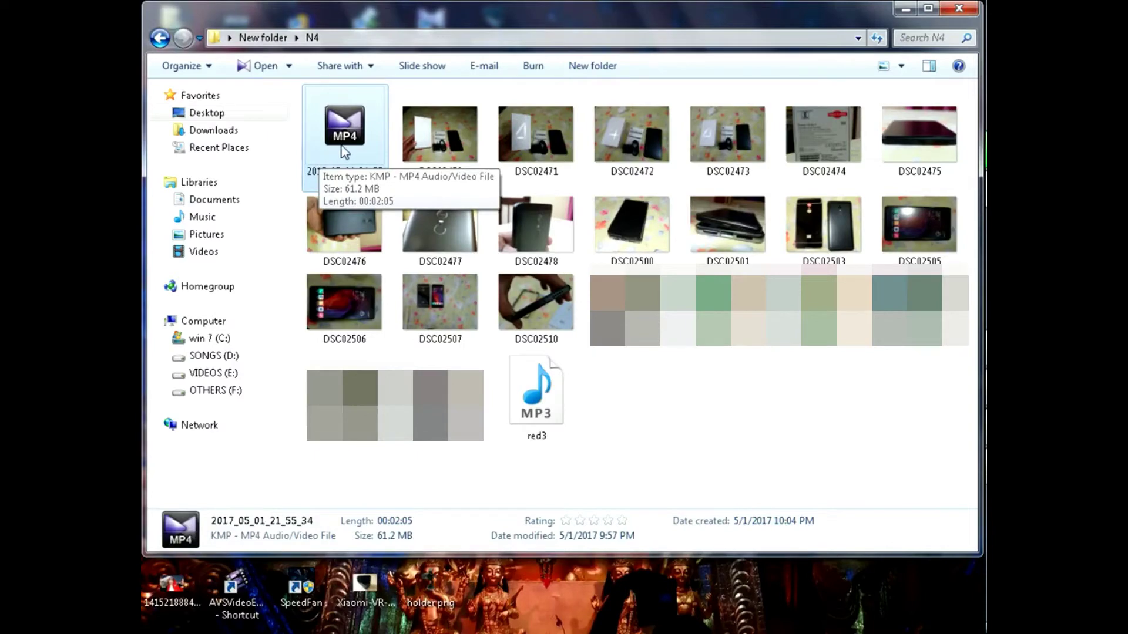
pyautogui.click(963, 152)
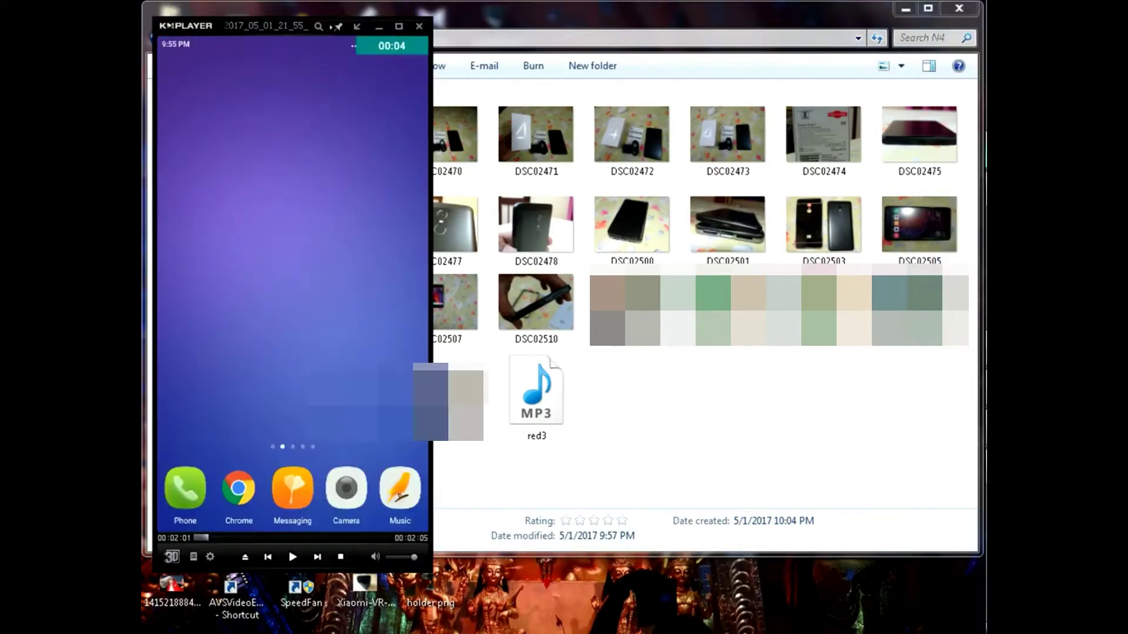
pyautogui.moveTo(296, 30); pyautogui.dragTo(561, 27)
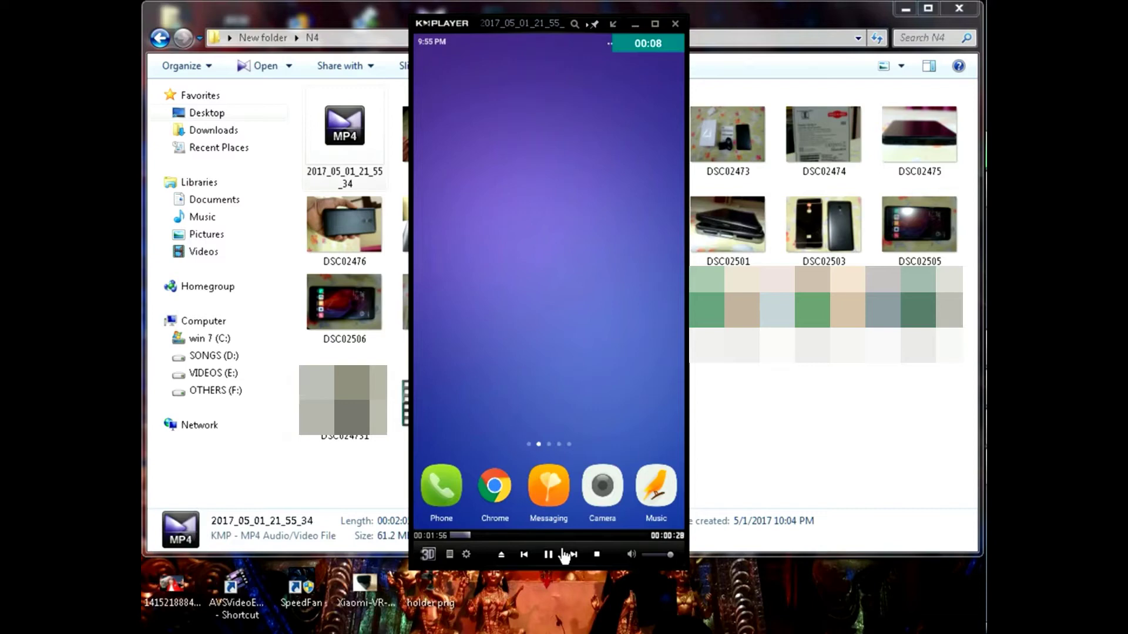
pyautogui.click(568, 554)
pyautogui.click(674, 25)
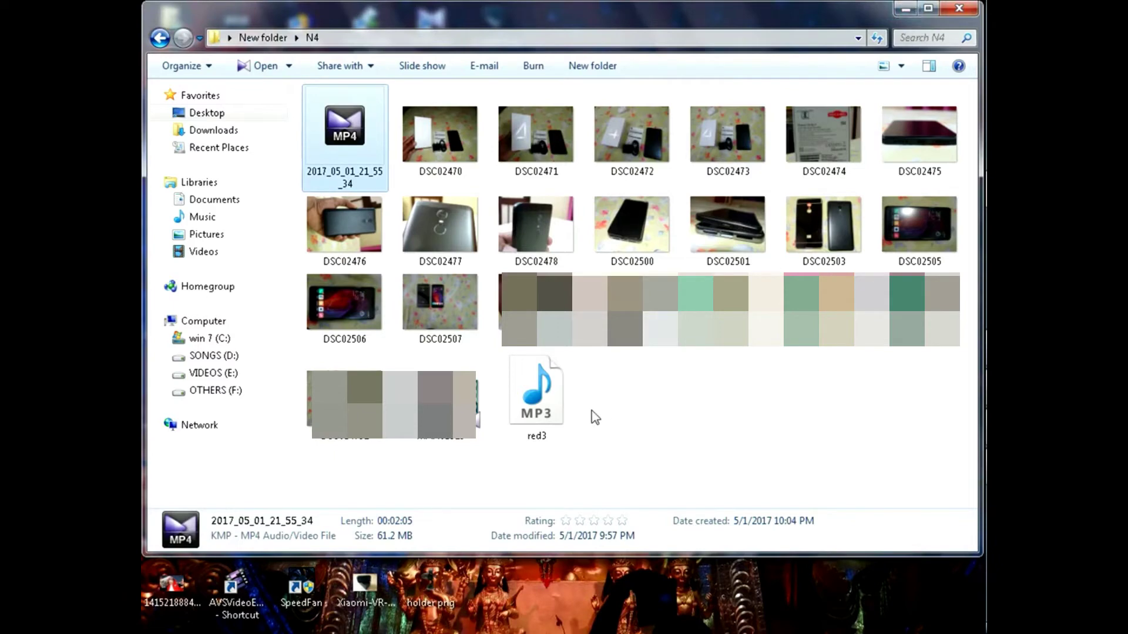
# - Check red3.mp3's details, close the N4 folder, and select the desktop Audacity shortcut
pyautogui.click(544, 406)
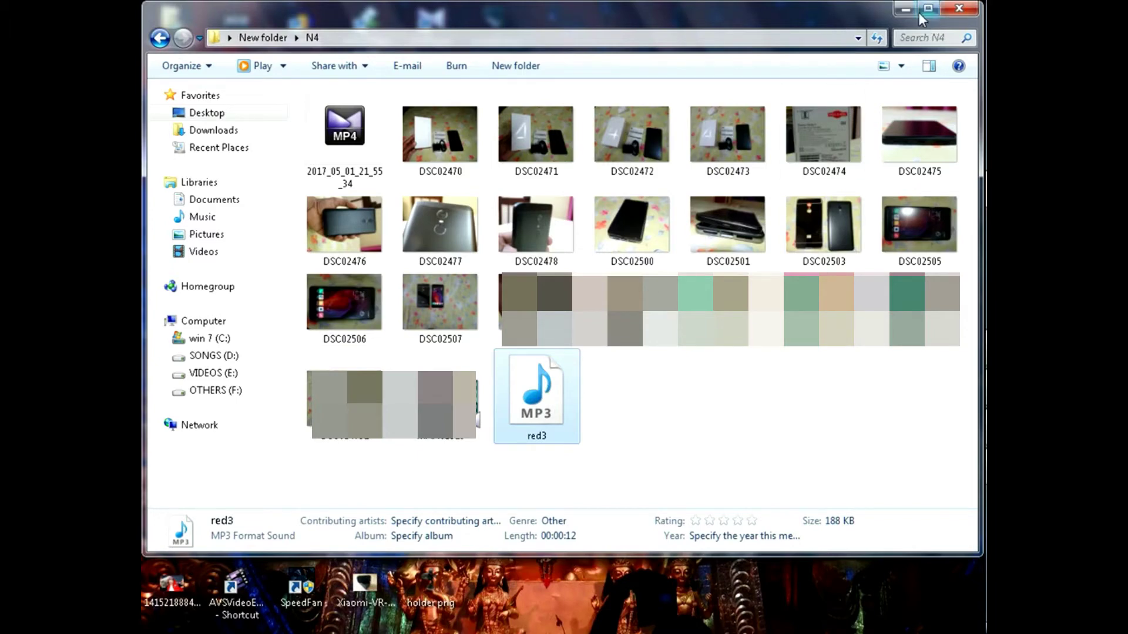
pyautogui.click(957, 9)
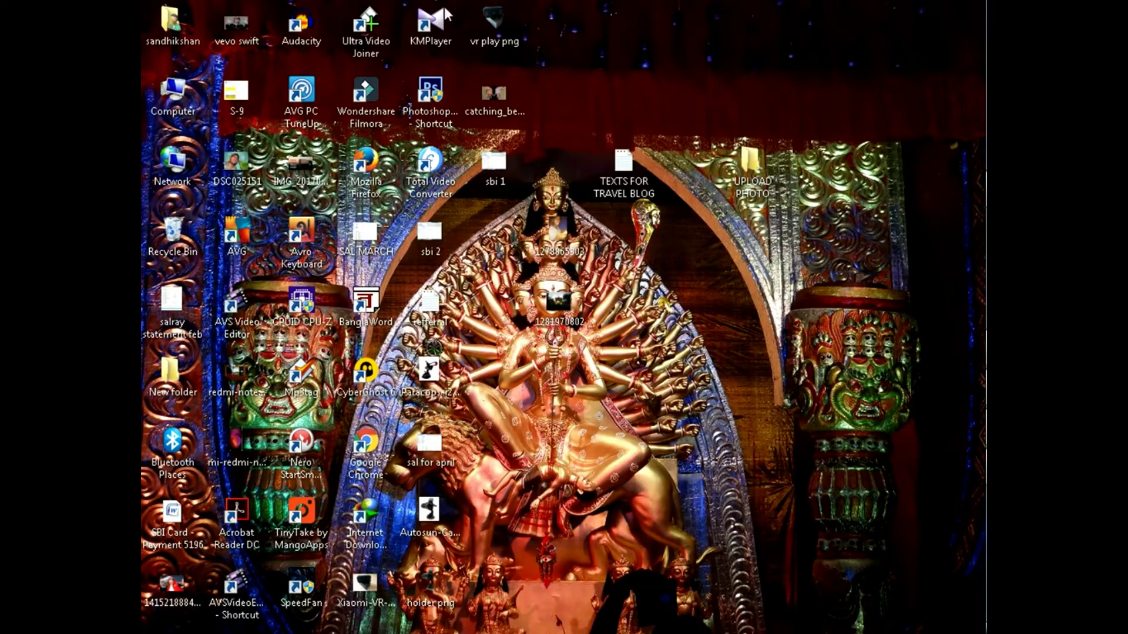
pyautogui.click(304, 31)
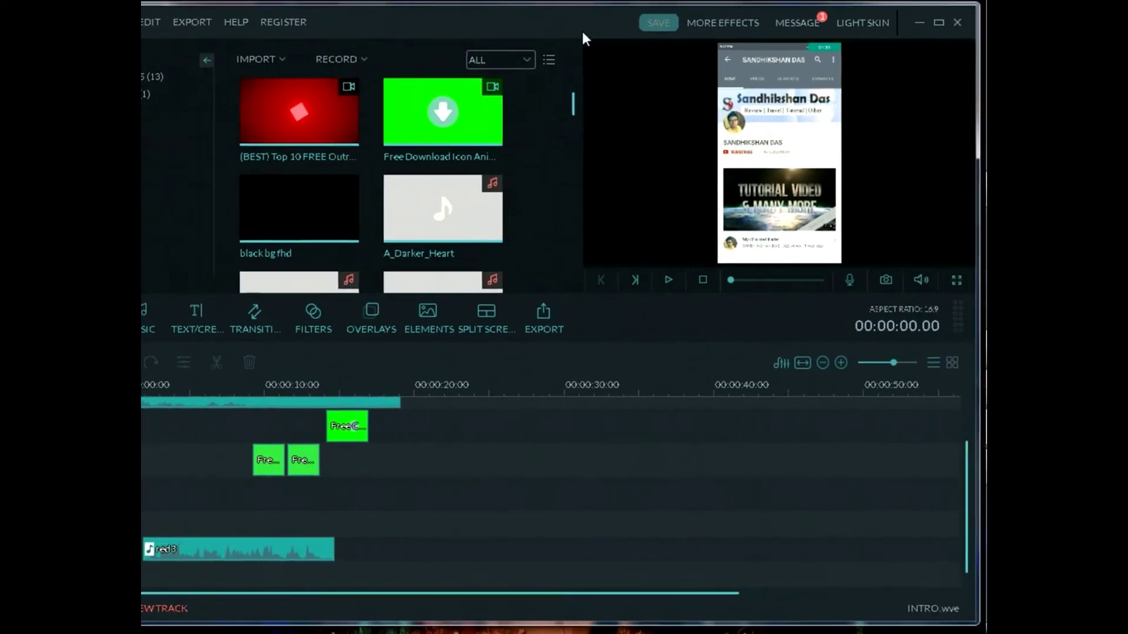
pyautogui.moveTo(968, 458); pyautogui.dragTo(968, 417)
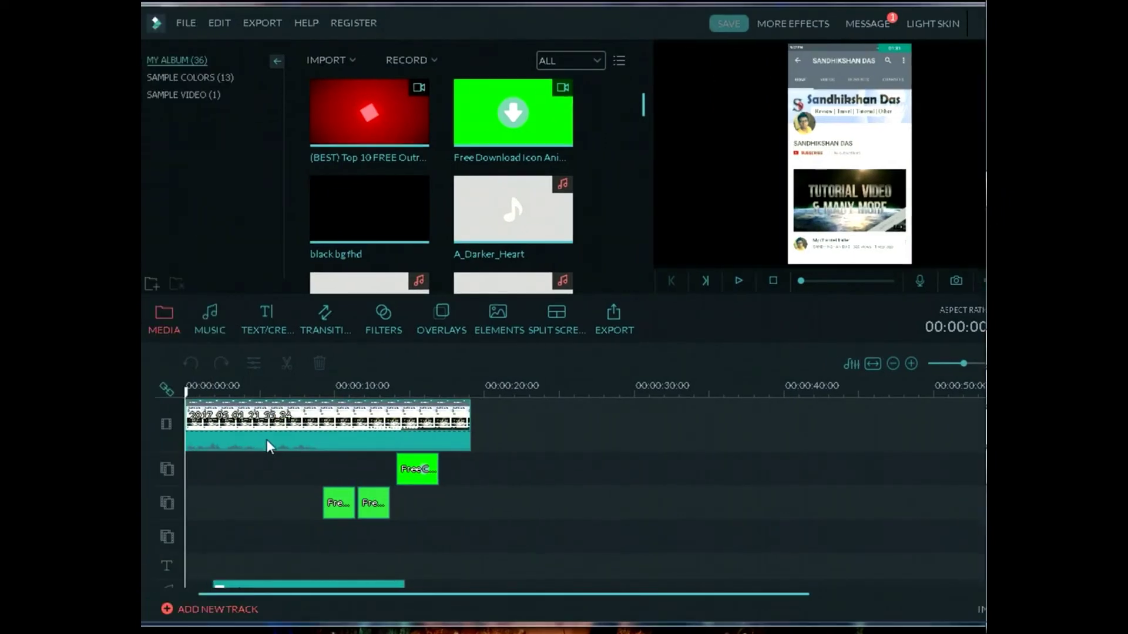
pyautogui.scroll(2, 523, 547)
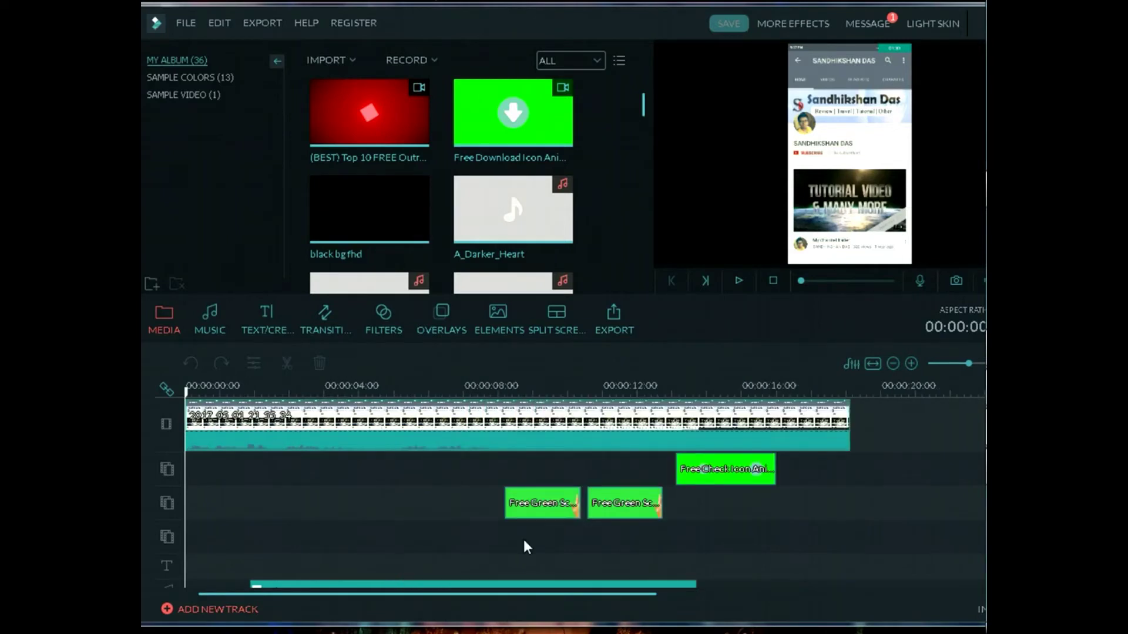
pyautogui.scroll(-1, 443, 556)
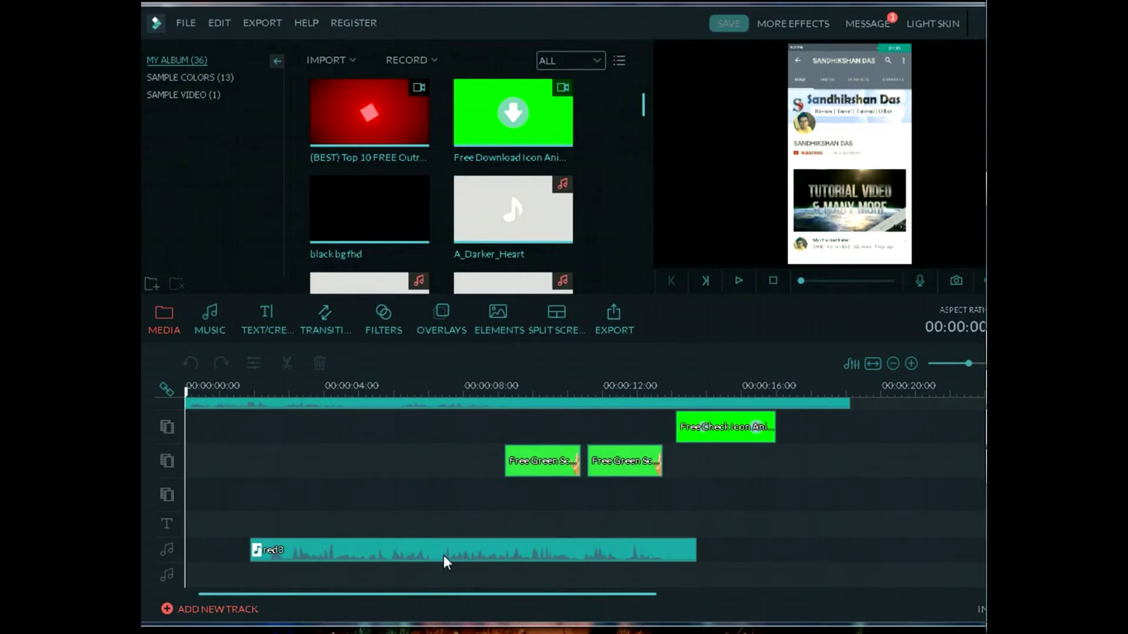
pyautogui.scroll(1, 443, 555)
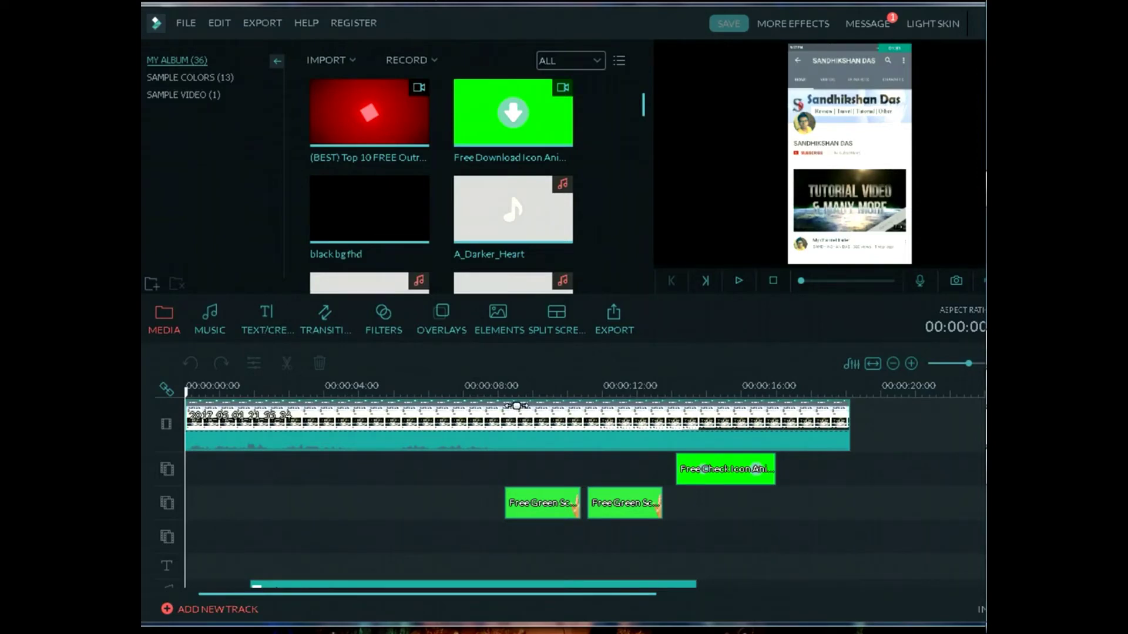
# - Preview the intro from about 9 and 14 seconds, then minimize the Filmora editor
pyautogui.click(517, 405)
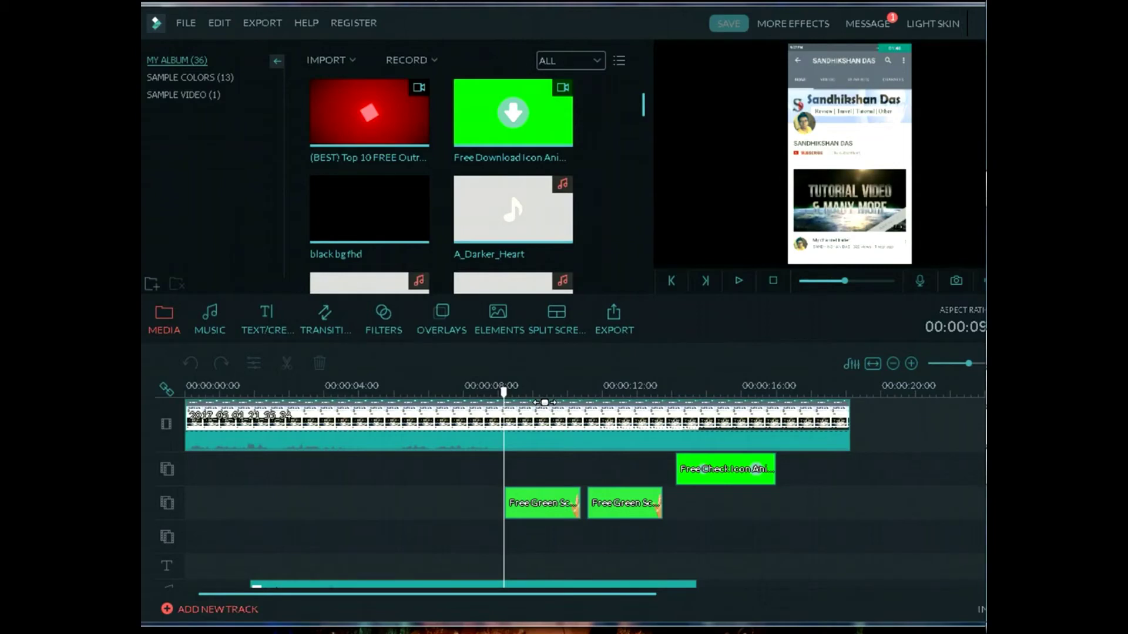
pyautogui.click(532, 403)
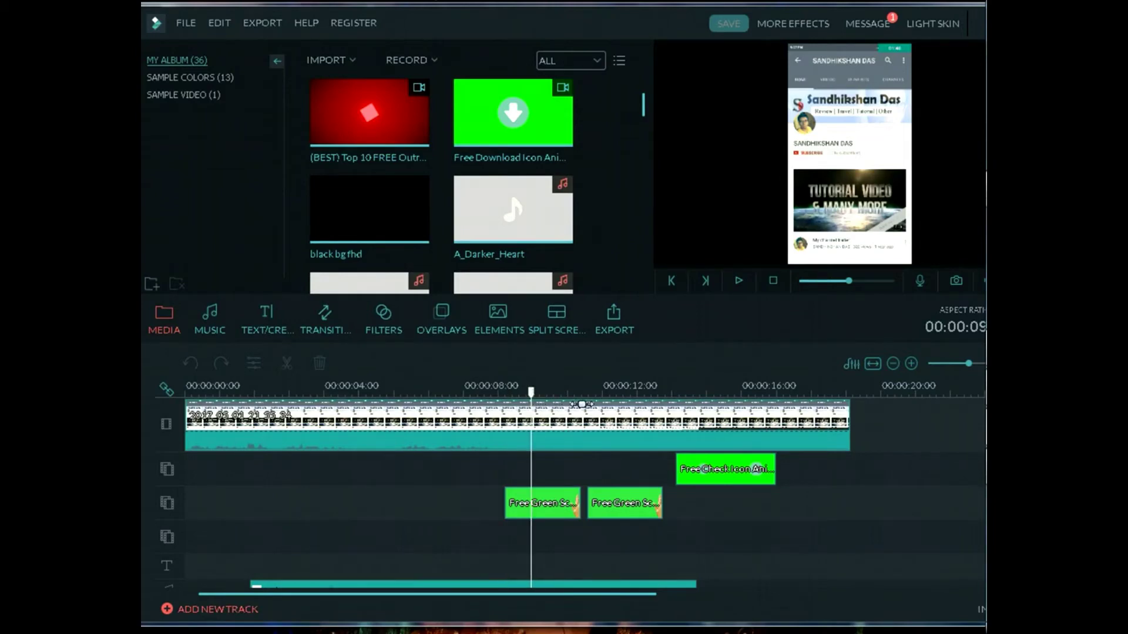
pyautogui.click(739, 281)
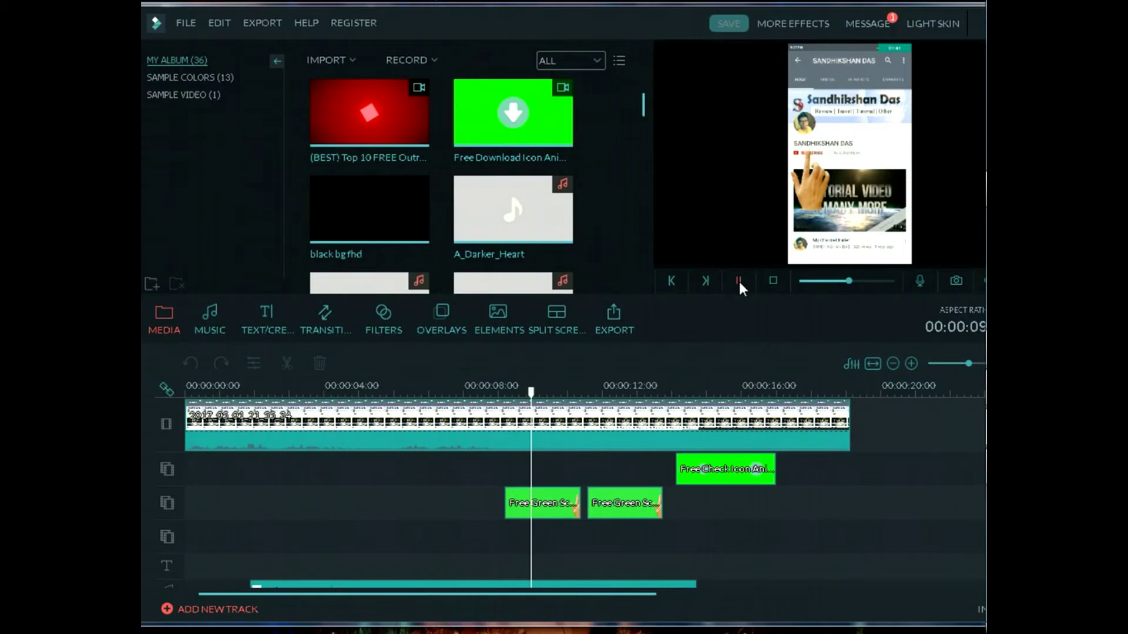
pyautogui.click(739, 280)
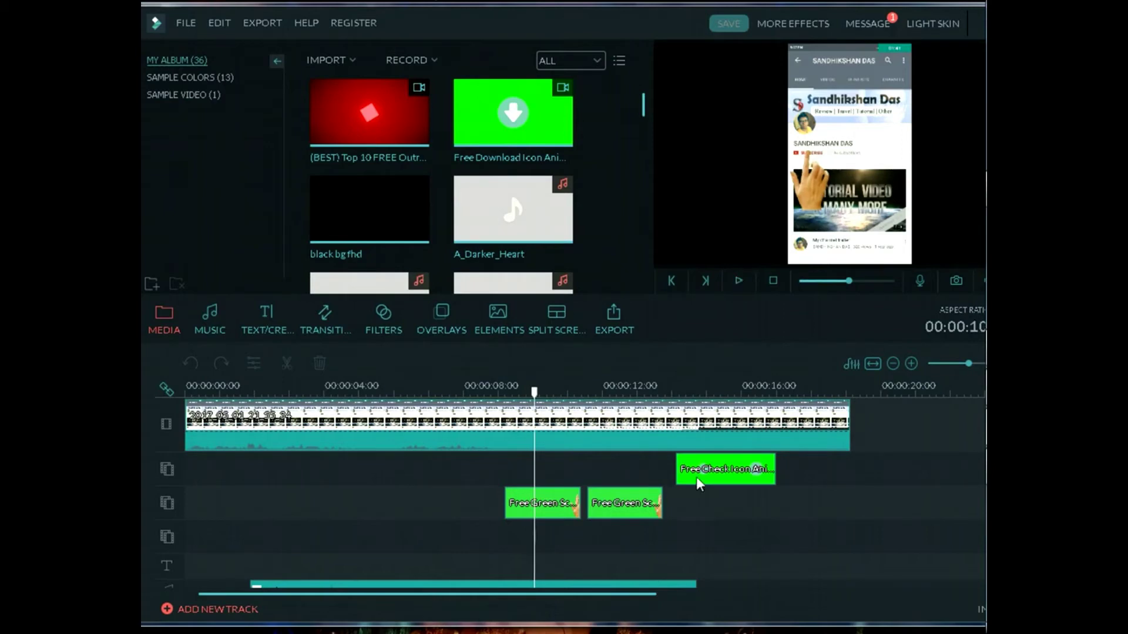
pyautogui.click(722, 393)
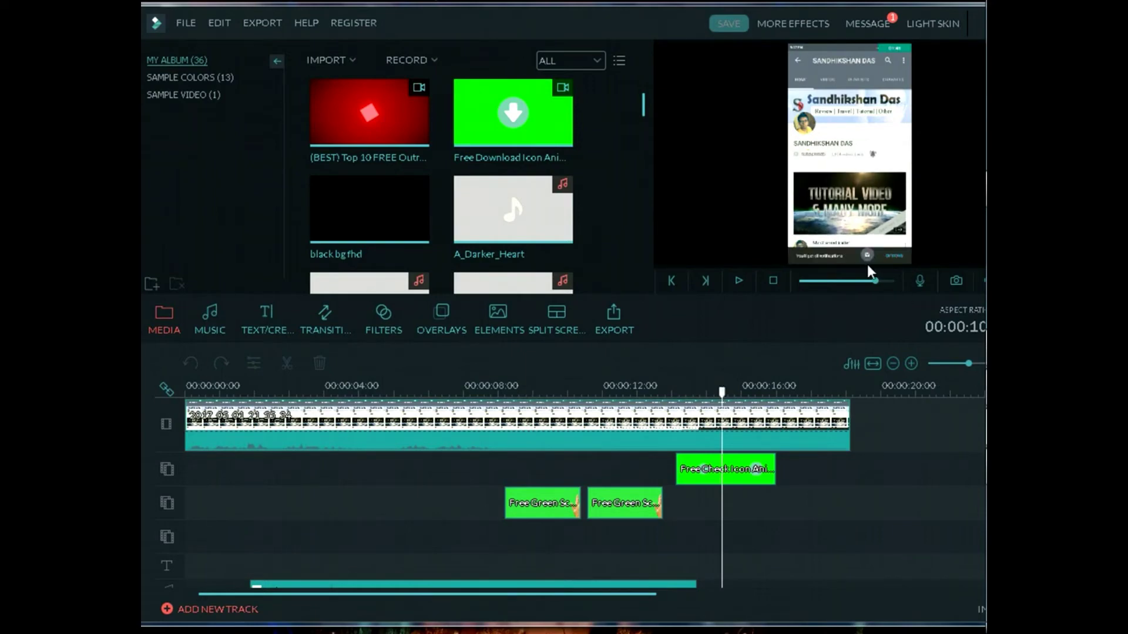
pyautogui.click(735, 284)
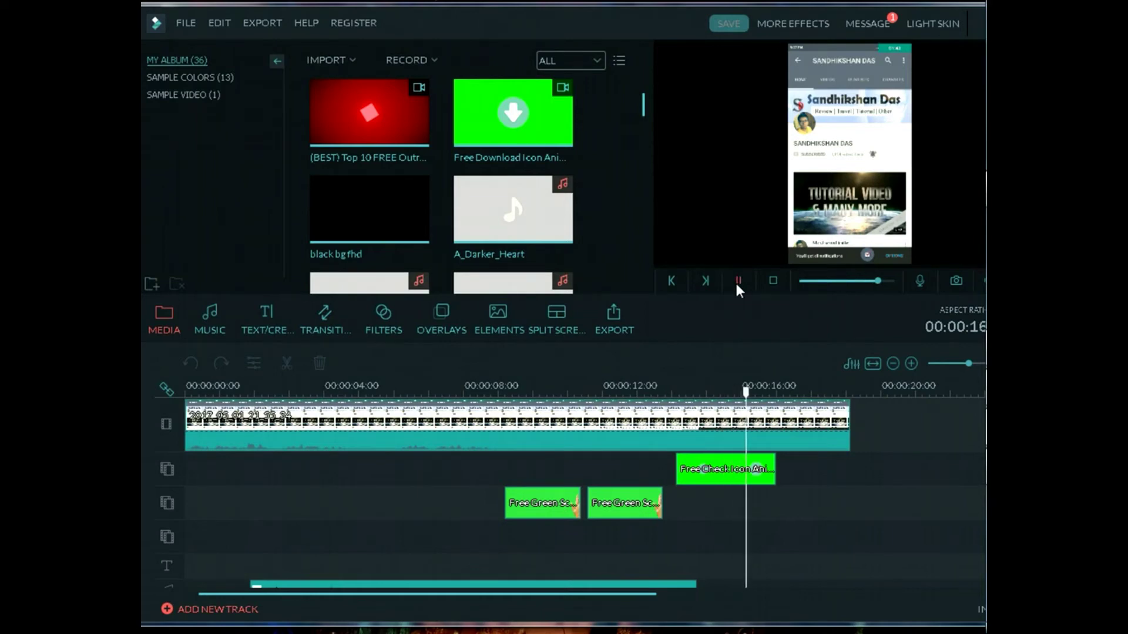
pyautogui.click(736, 285)
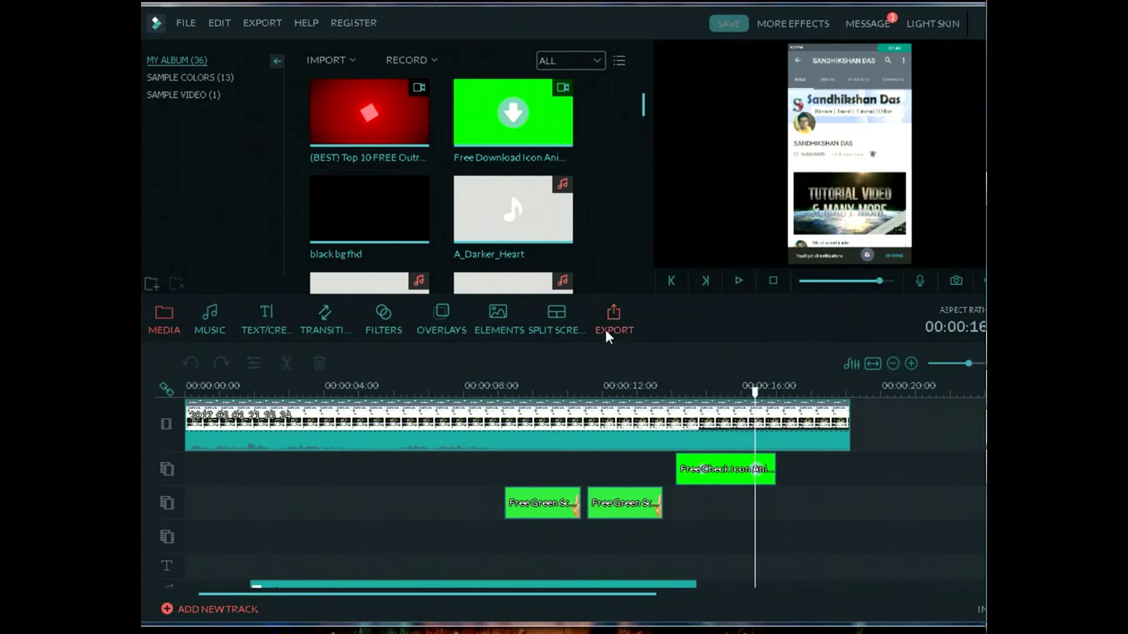
pyautogui.moveTo(643, 18); pyautogui.dragTo(443, 20)
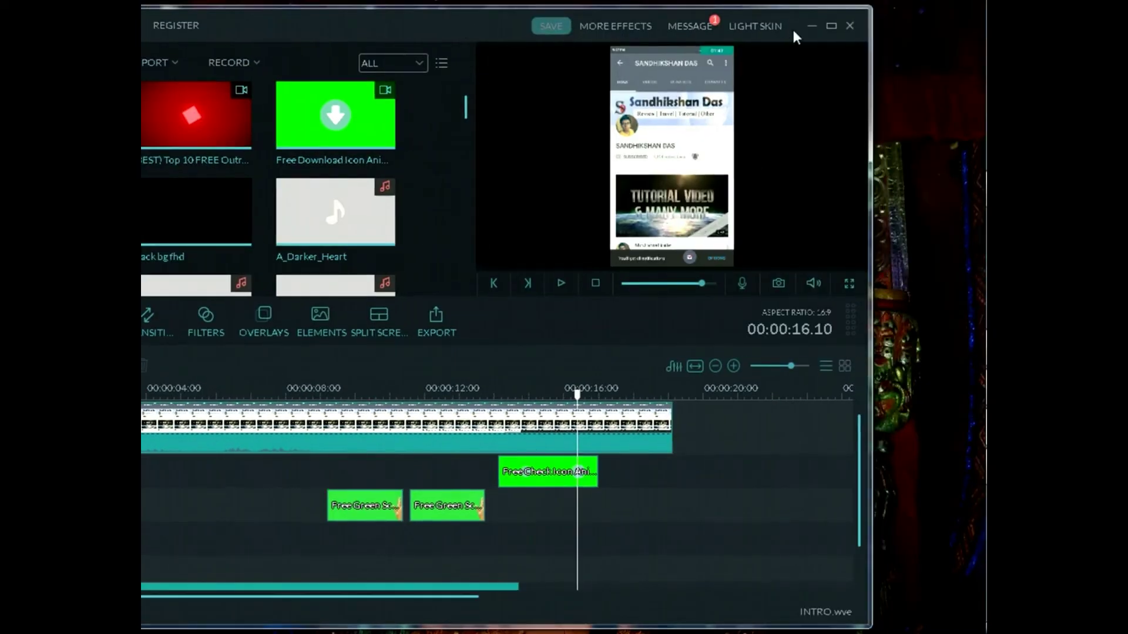
pyautogui.click(810, 26)
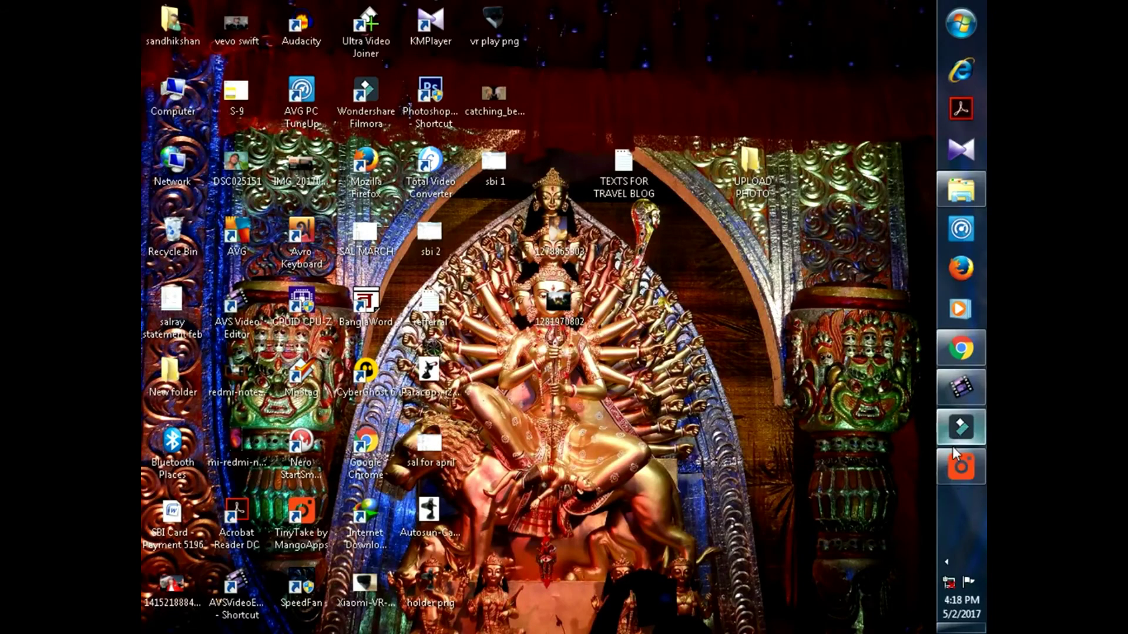
# - Restore the AVS Video Editor window from the taskbar
pyautogui.click(955, 398)
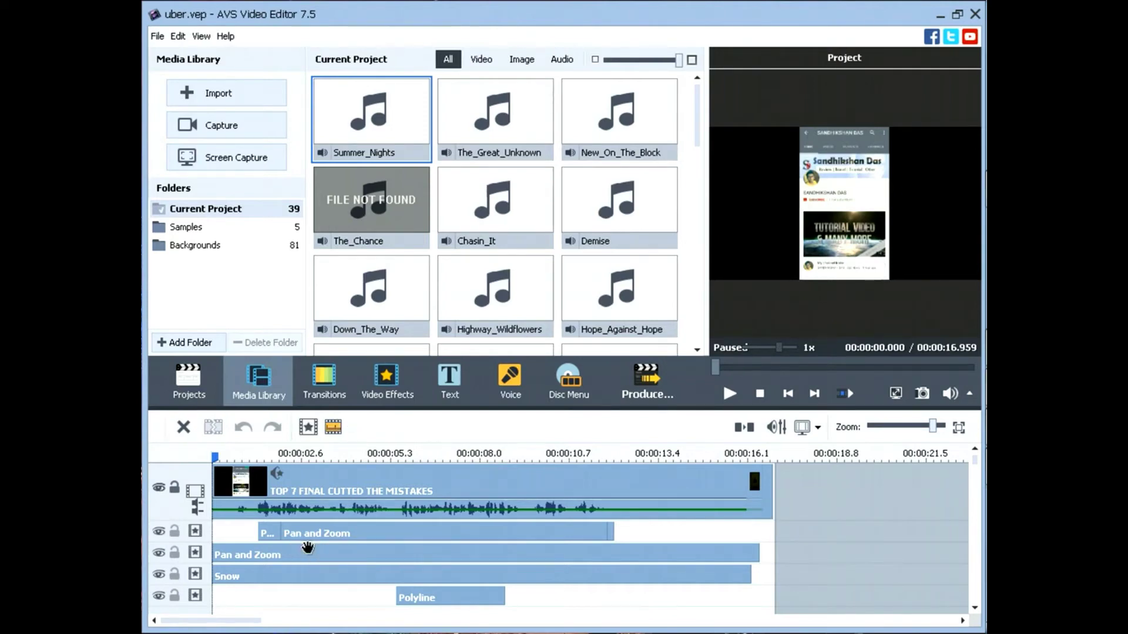
pyautogui.click(306, 543)
pyautogui.click(253, 459)
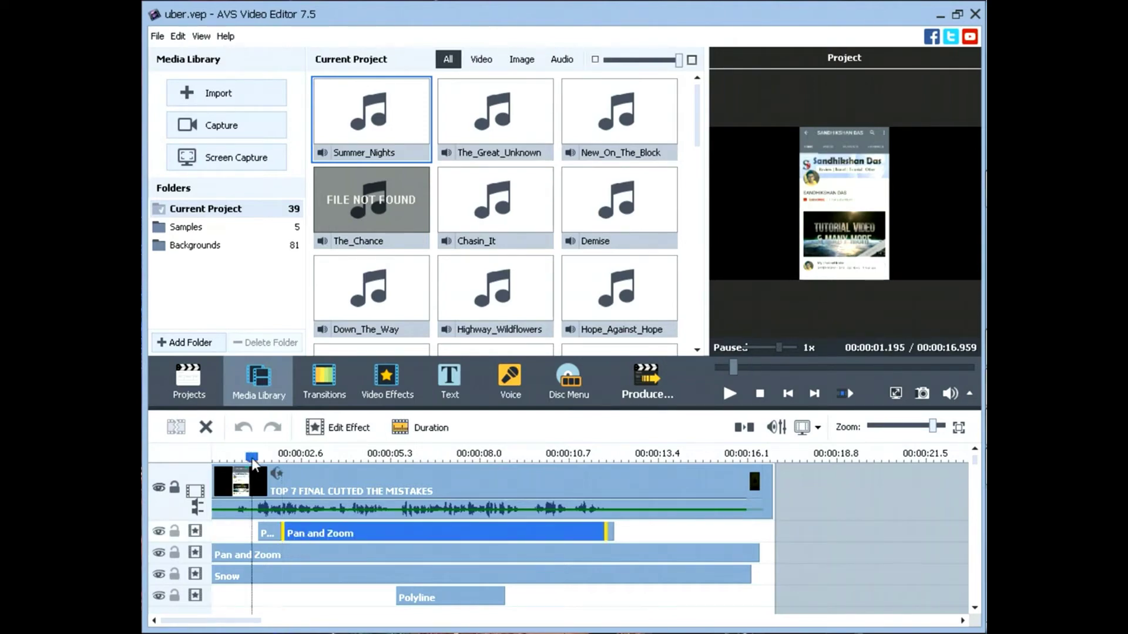
pyautogui.click(239, 458)
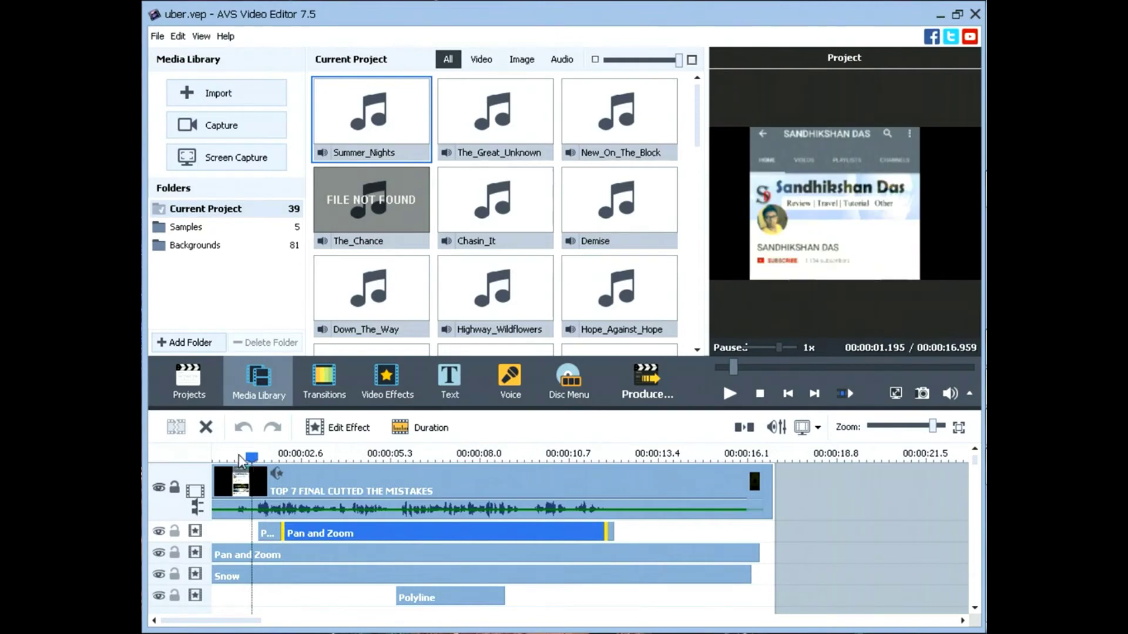
pyautogui.click(729, 394)
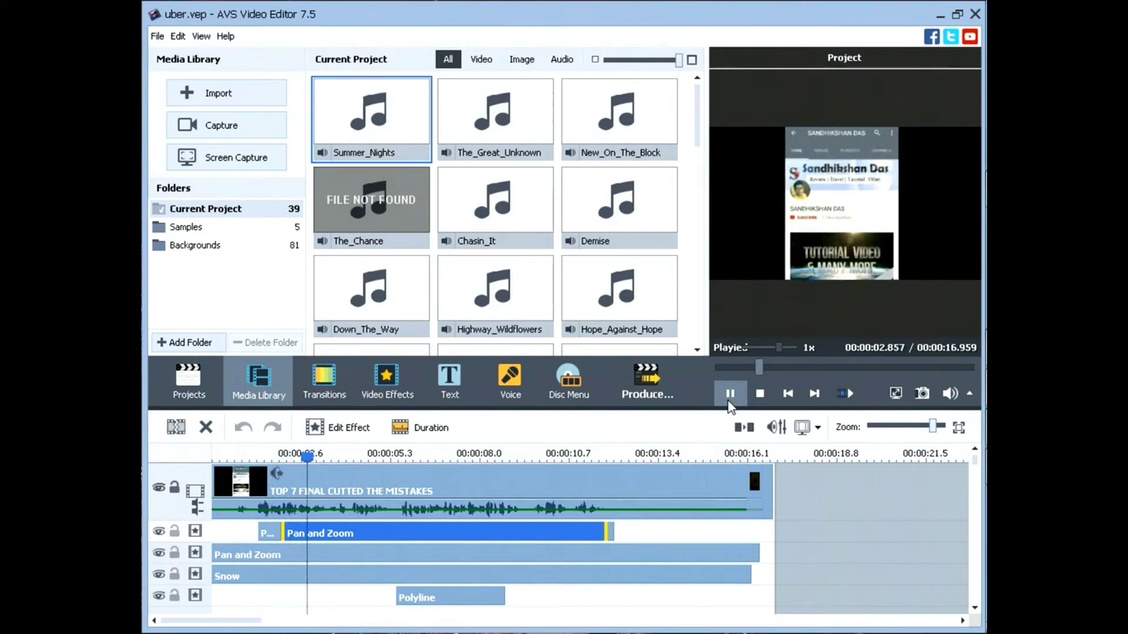
pyautogui.click(729, 398)
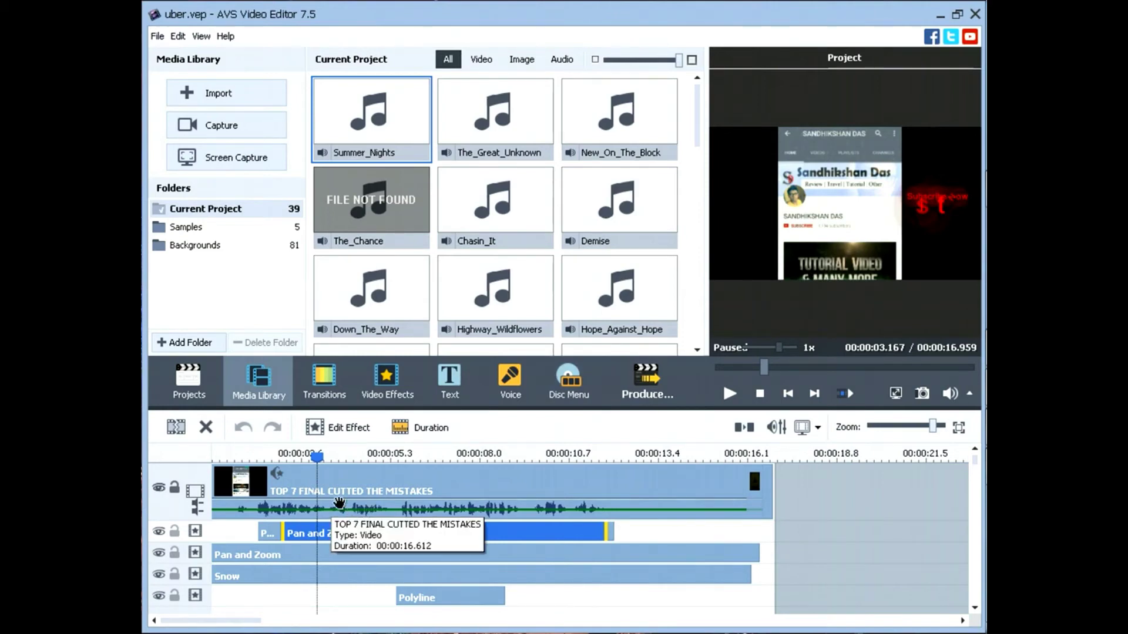
pyautogui.click(410, 459)
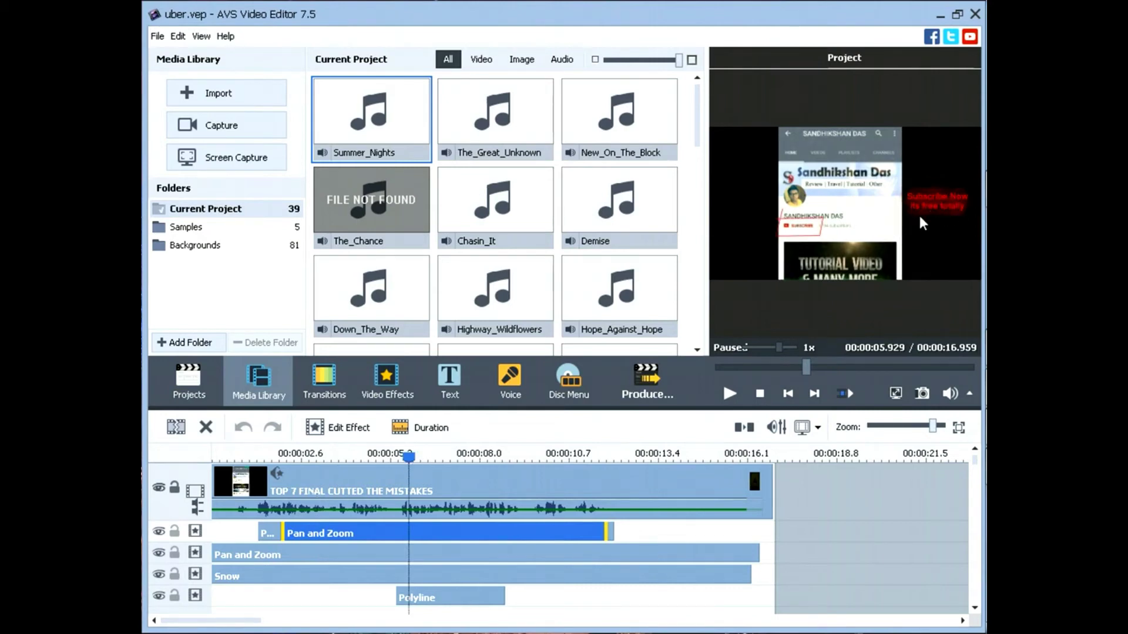
pyautogui.click(438, 601)
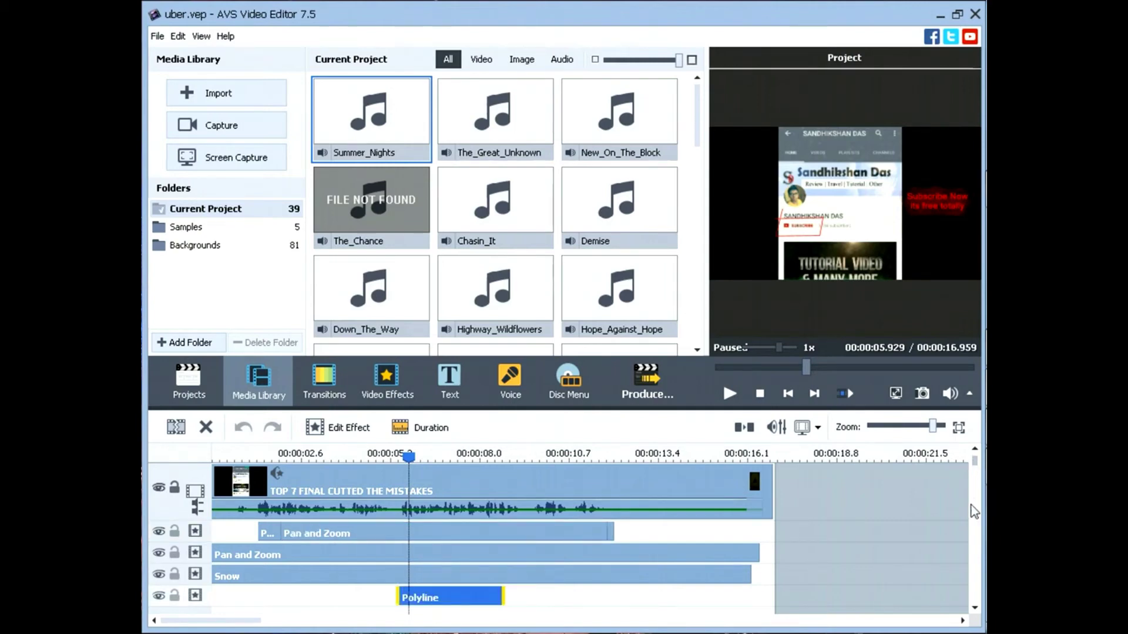
pyautogui.moveTo(975, 467); pyautogui.dragTo(972, 572)
pyautogui.scroll(-3, 970, 573)
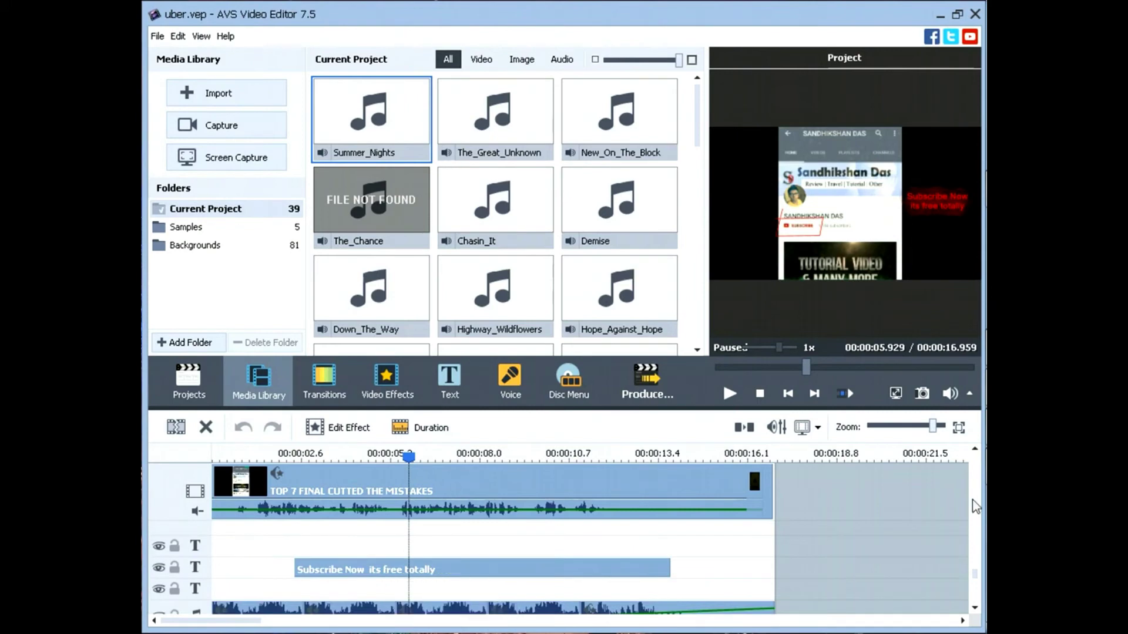
pyautogui.scroll(-1, 976, 599)
pyautogui.scroll(-2, 976, 600)
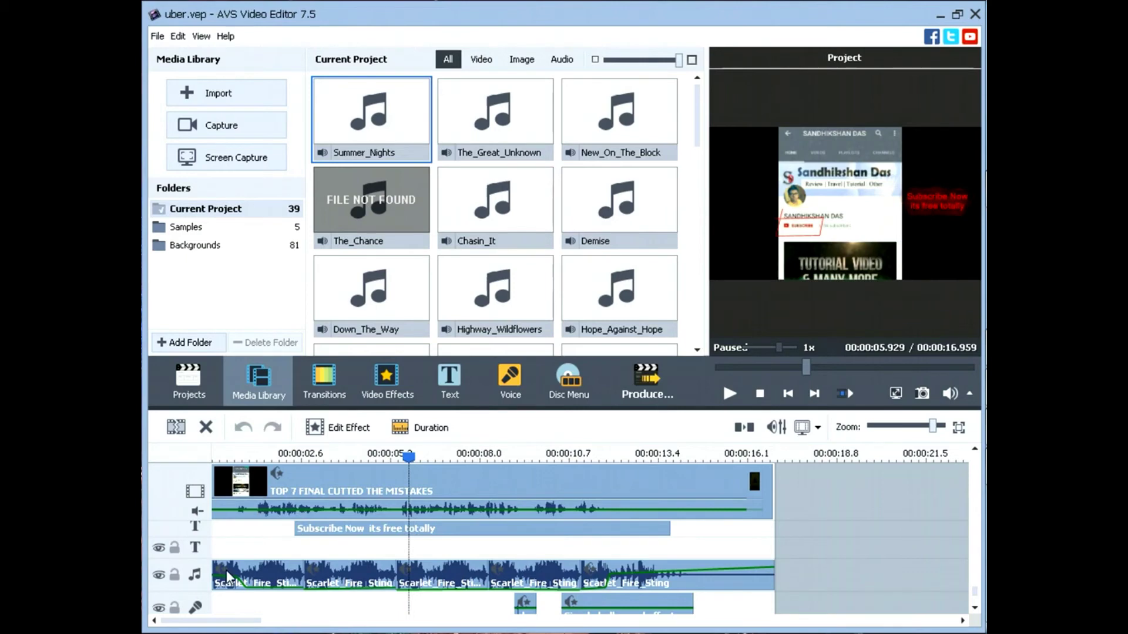
pyautogui.click(264, 586)
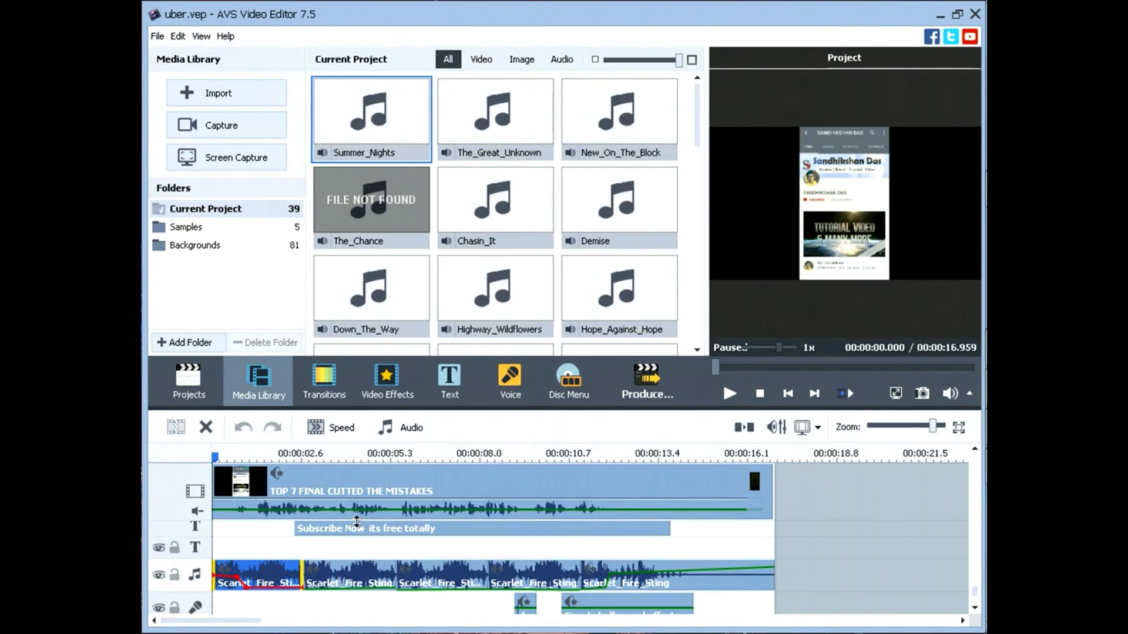
pyautogui.click(366, 500)
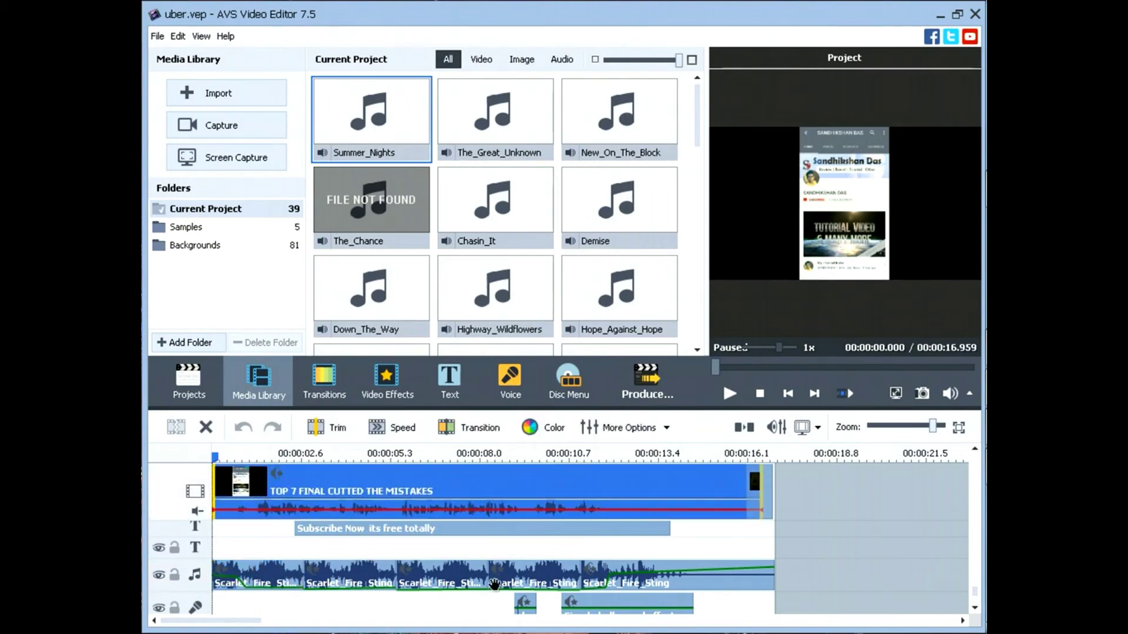
pyautogui.scroll(-1, 604, 621)
pyautogui.scroll(1, 564, 608)
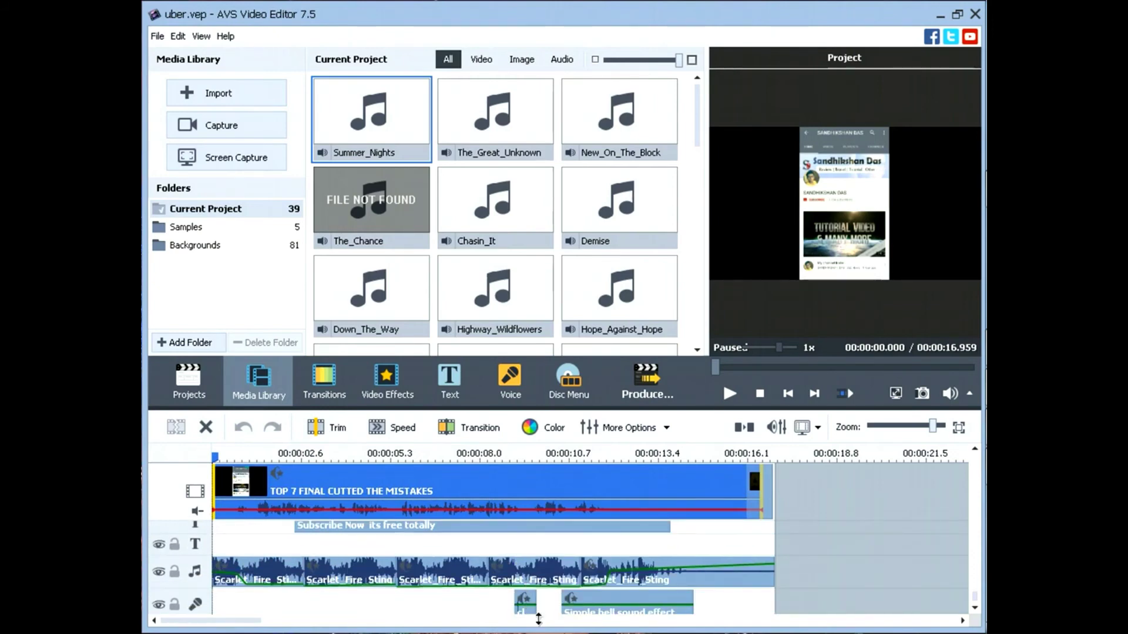
pyautogui.scroll(-1, 540, 607)
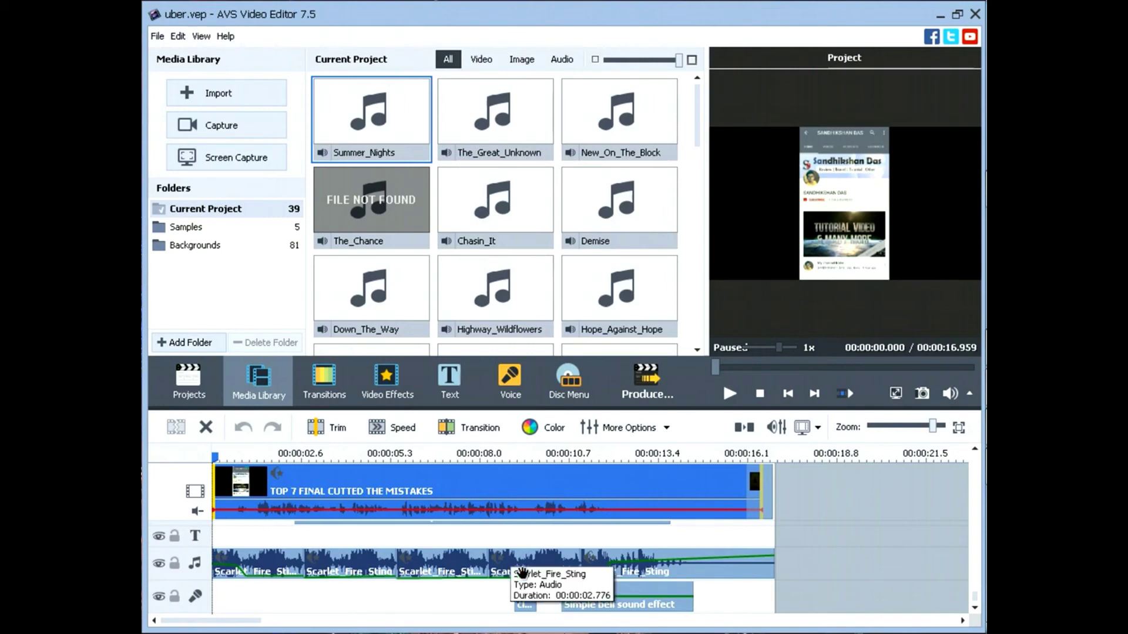
pyautogui.scroll(1, 522, 573)
pyautogui.scroll(1, 522, 573)
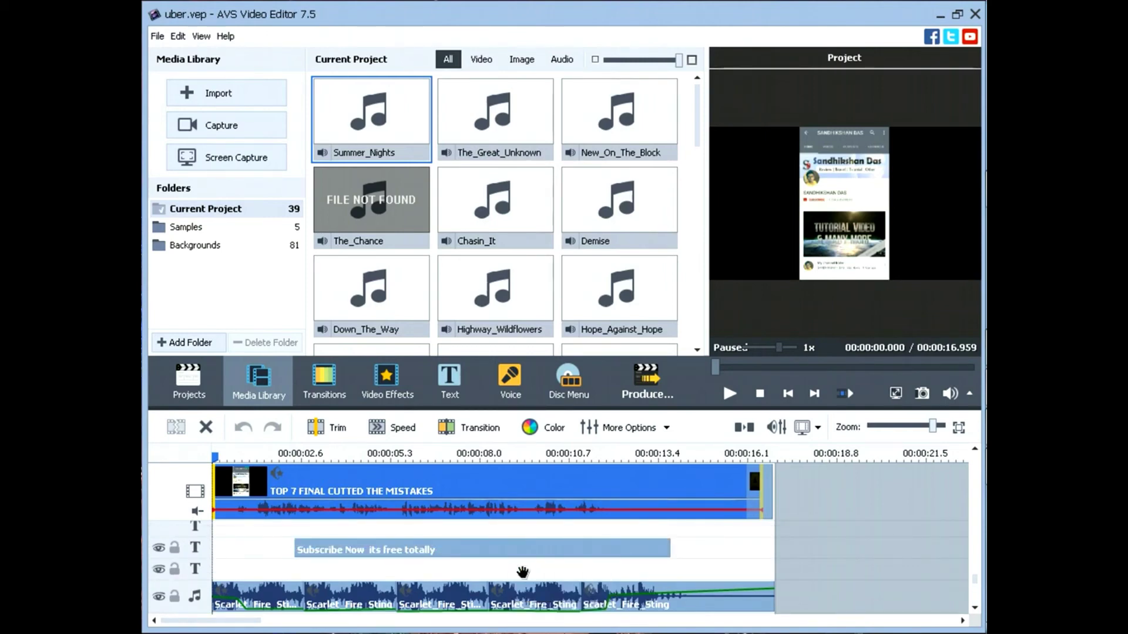
pyautogui.scroll(1, 522, 572)
pyautogui.scroll(1, 522, 574)
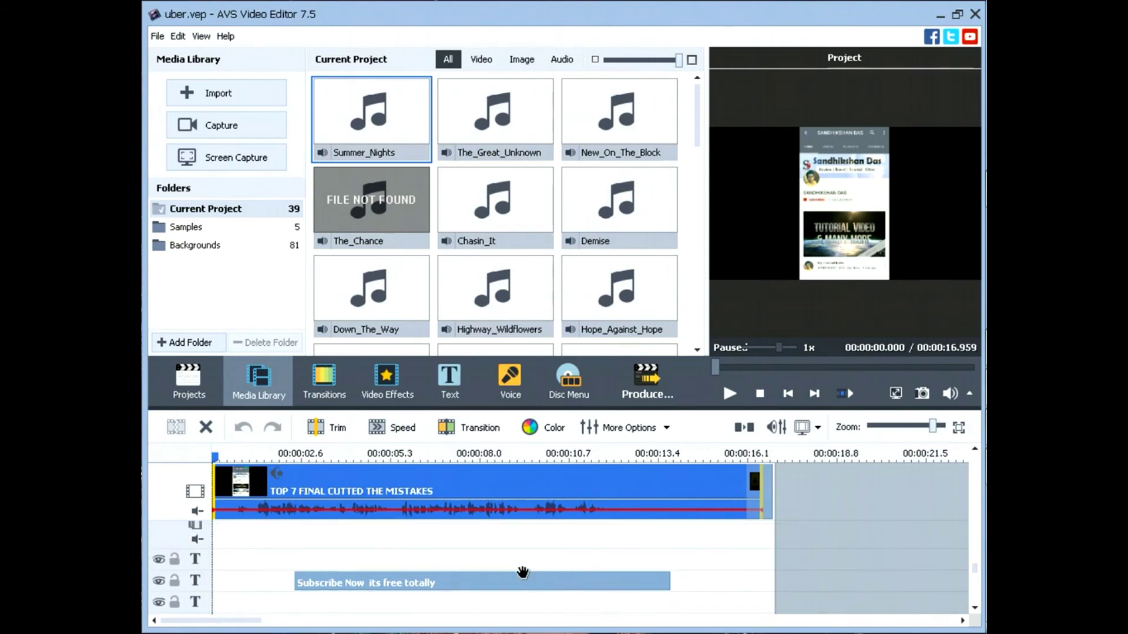
pyautogui.scroll(1, 521, 574)
pyautogui.scroll(1, 522, 573)
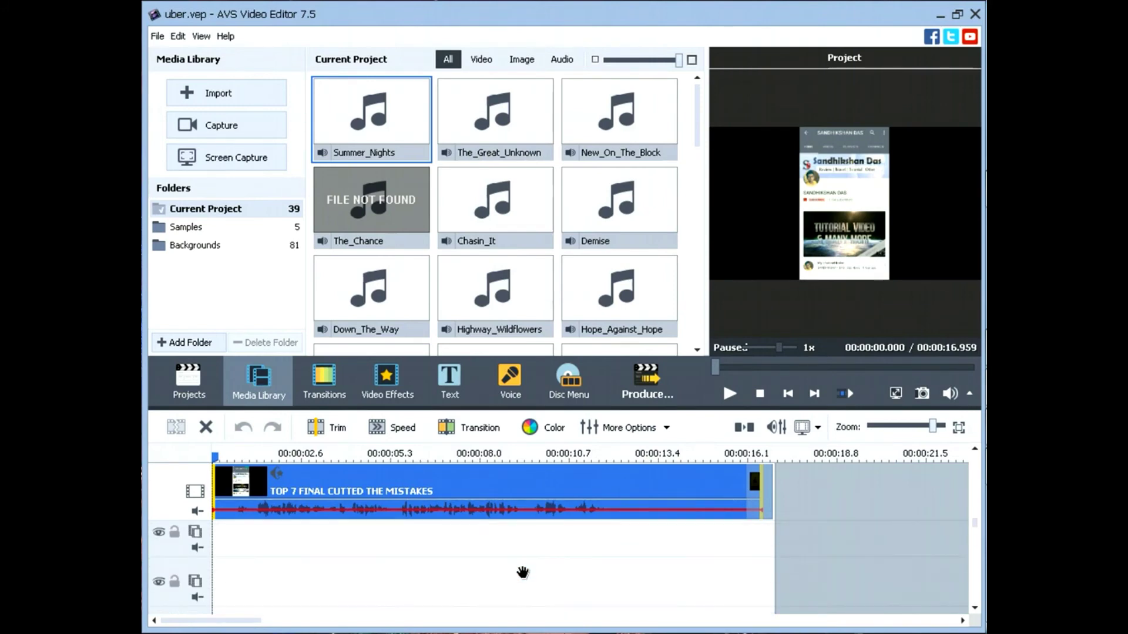
pyautogui.scroll(1, 521, 573)
pyautogui.scroll(1, 521, 573)
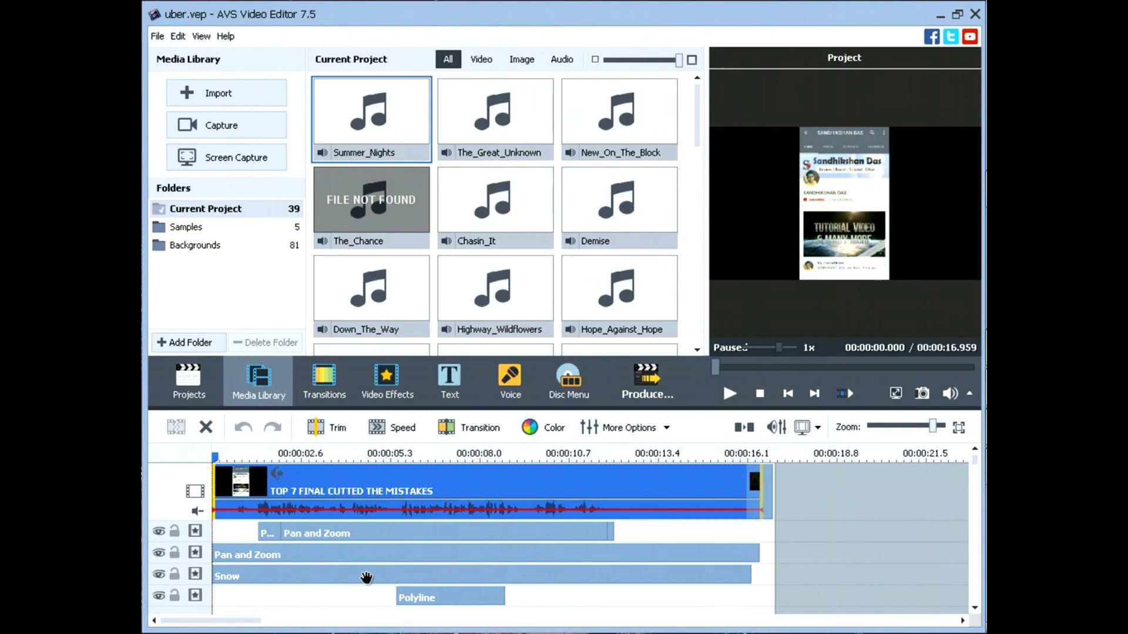
pyautogui.click(413, 456)
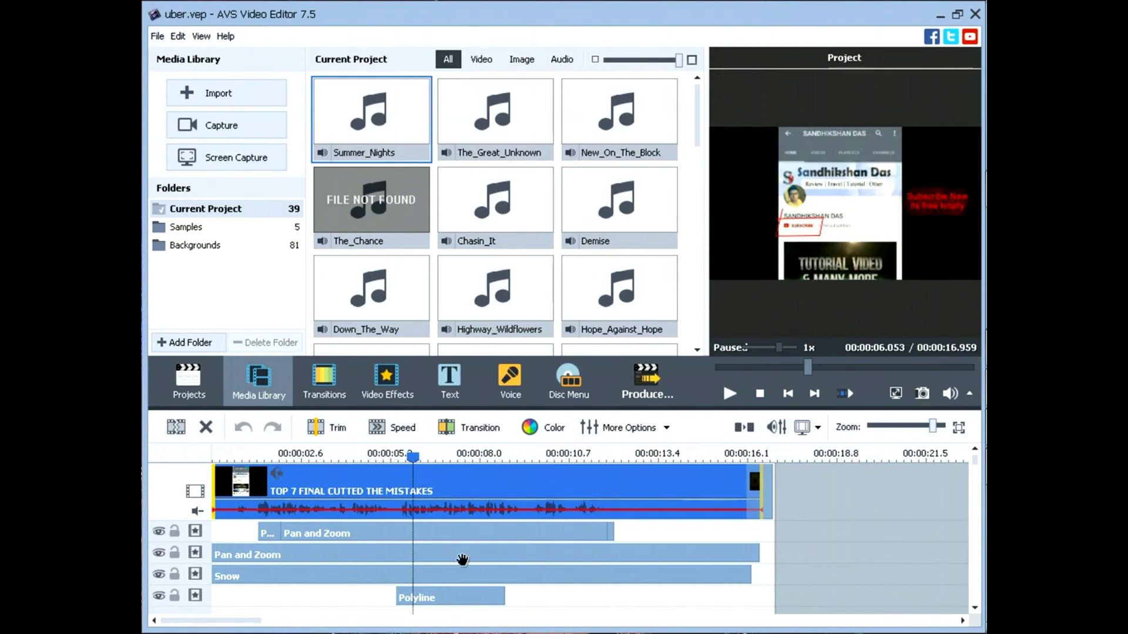
pyautogui.click(458, 467)
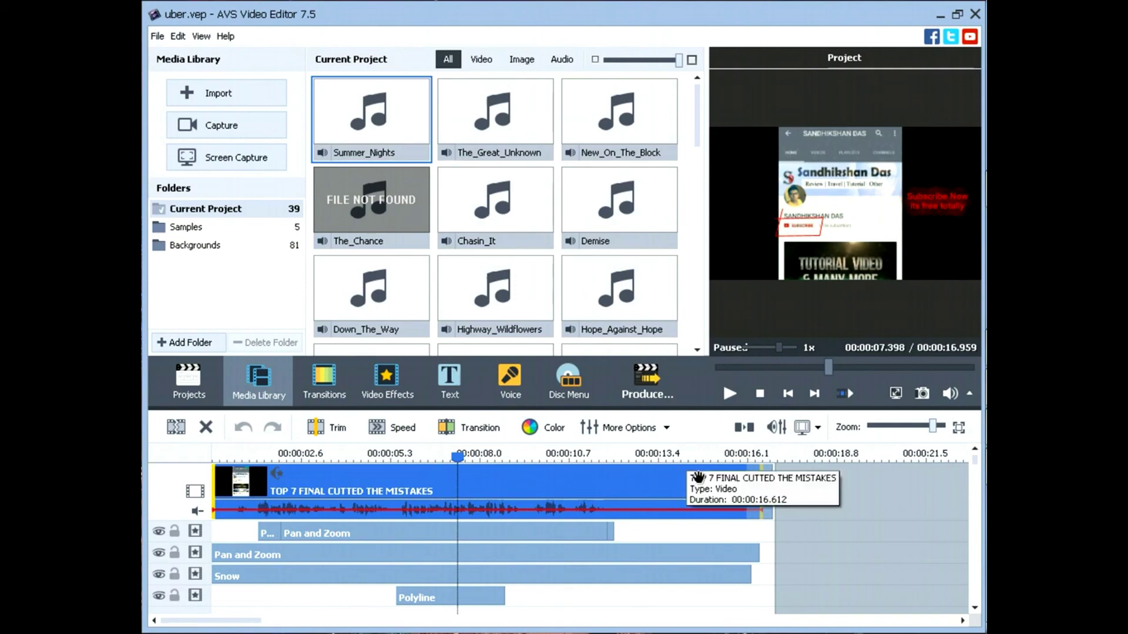
pyautogui.click(640, 402)
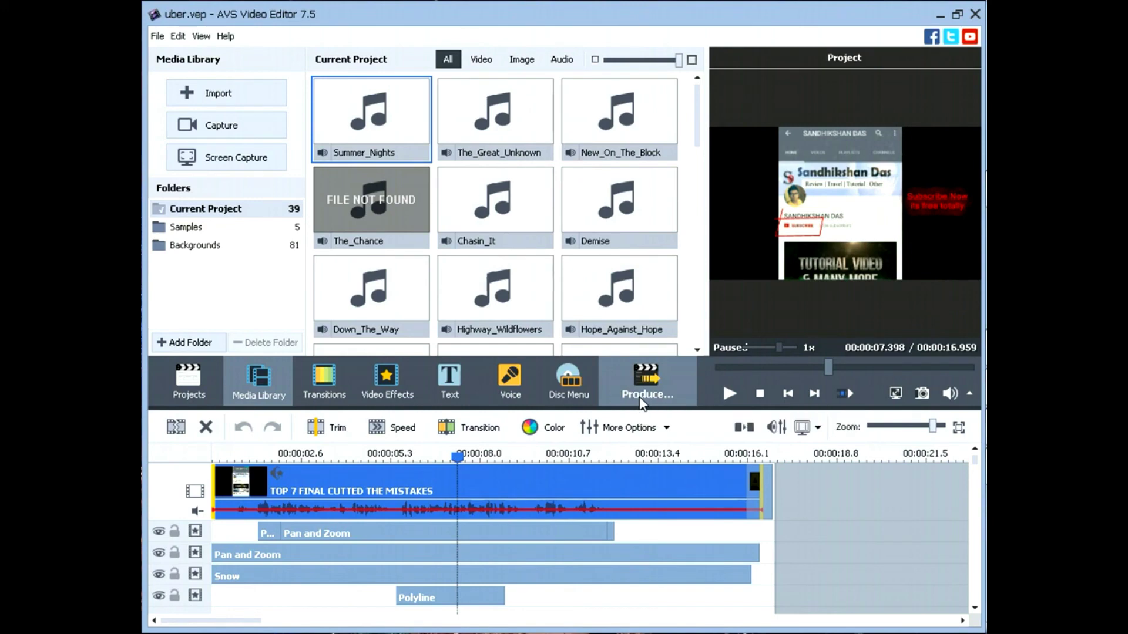